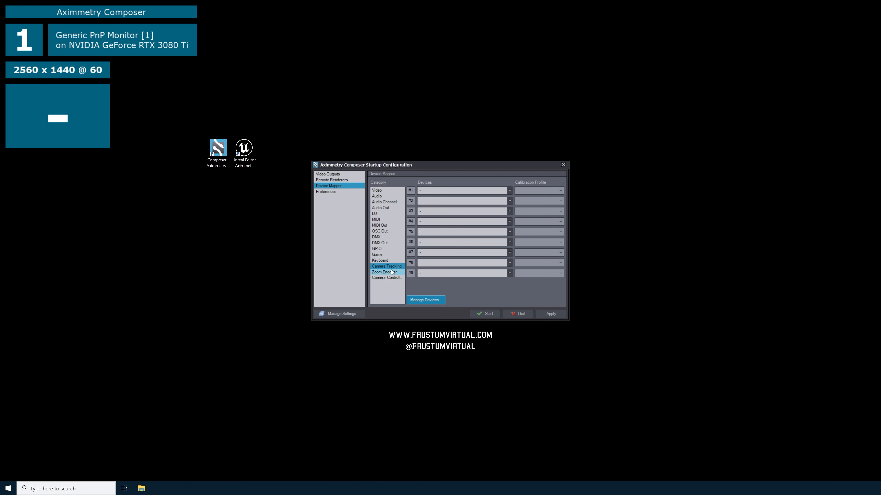
Check the Lonet2 zoom encoder channel settings against the output and camera shown in LONet Server 2.0, without adding another channel
left_click(380, 273)
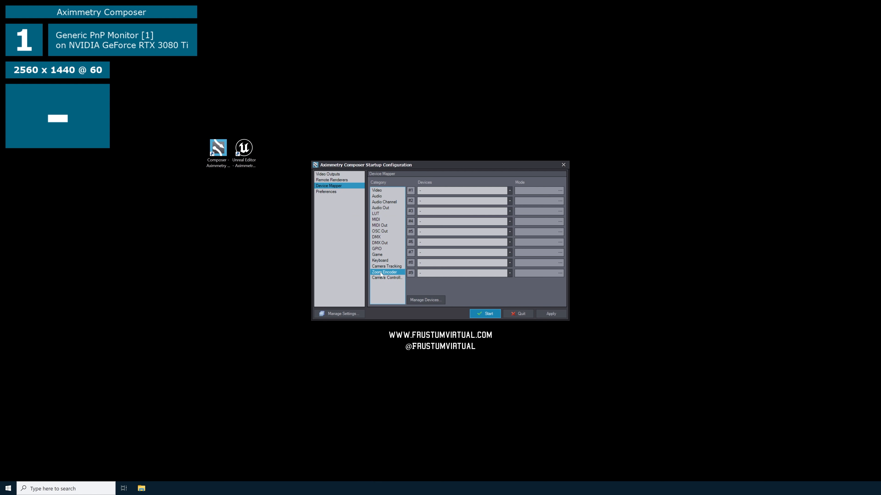
left_click(426, 301)
scroll(369, 244, "down", 10)
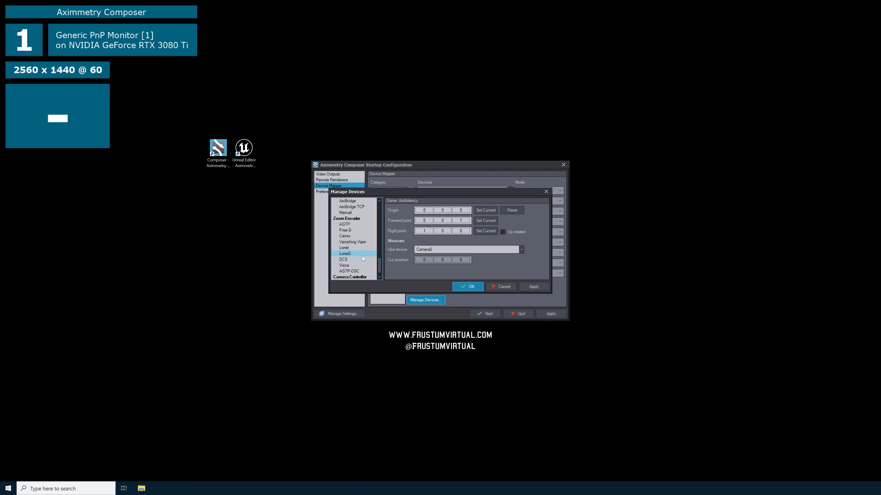
left_click(346, 256)
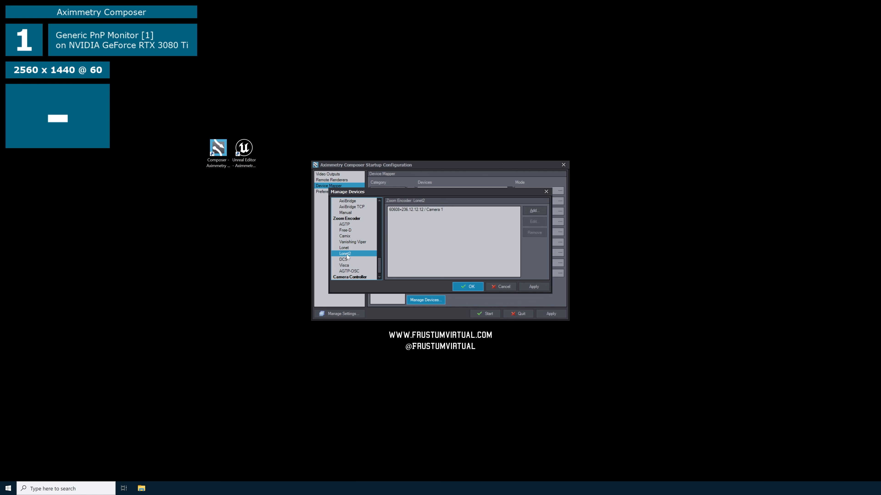
left_click(535, 211)
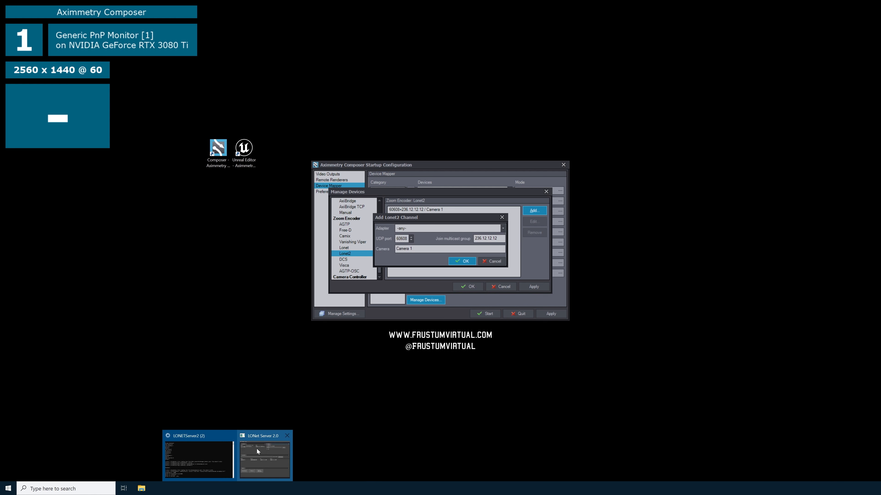
left_click(267, 439)
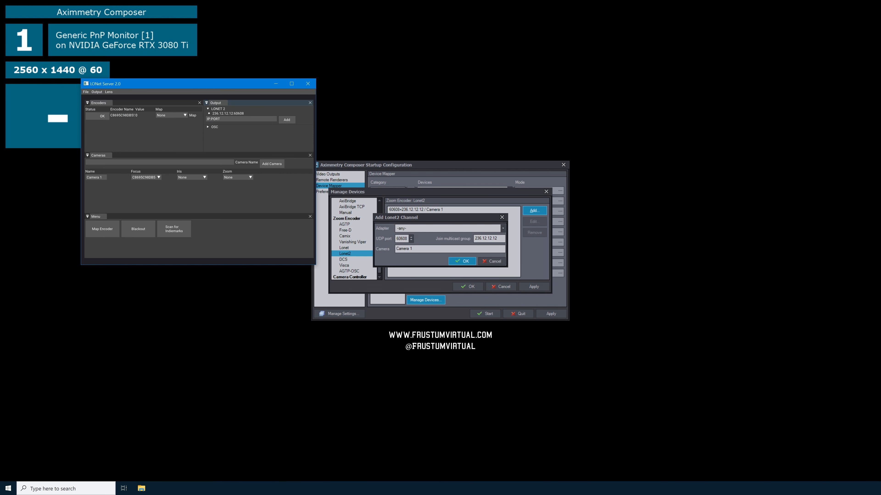
left_click(276, 83)
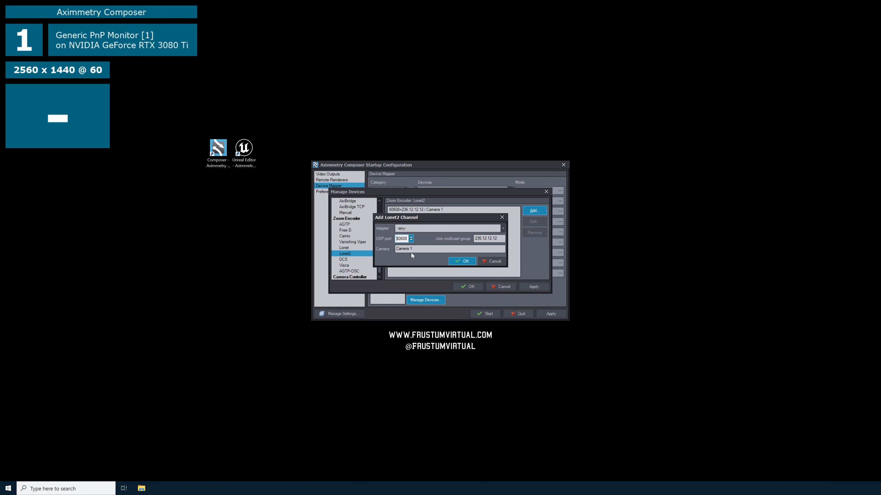
left_click(491, 261)
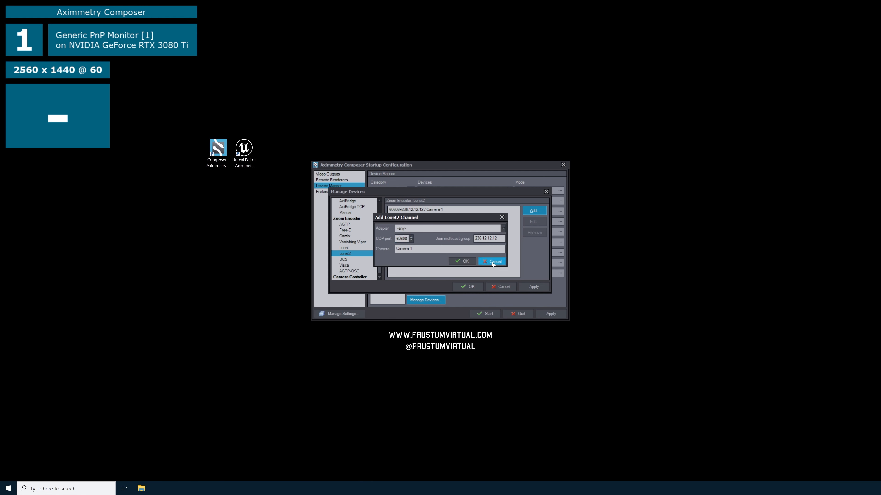
left_click(467, 286)
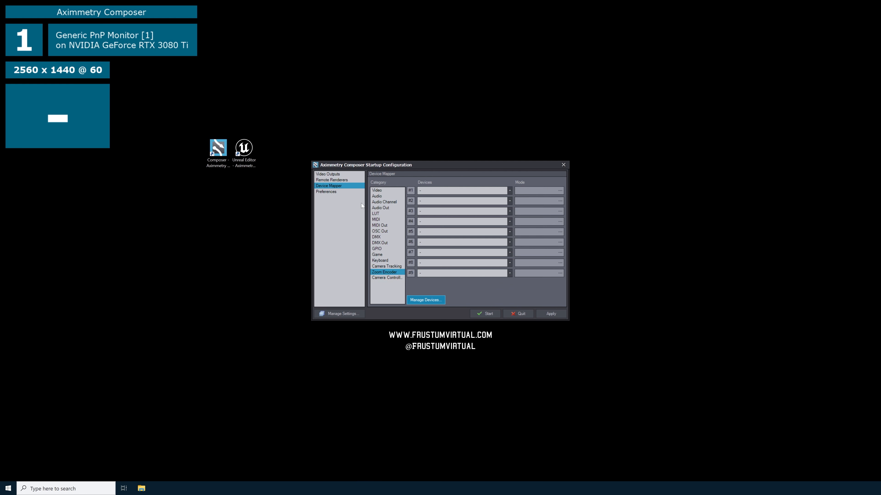
Review the video output assignments, apply the startup configuration and start Composer
left_click(324, 175)
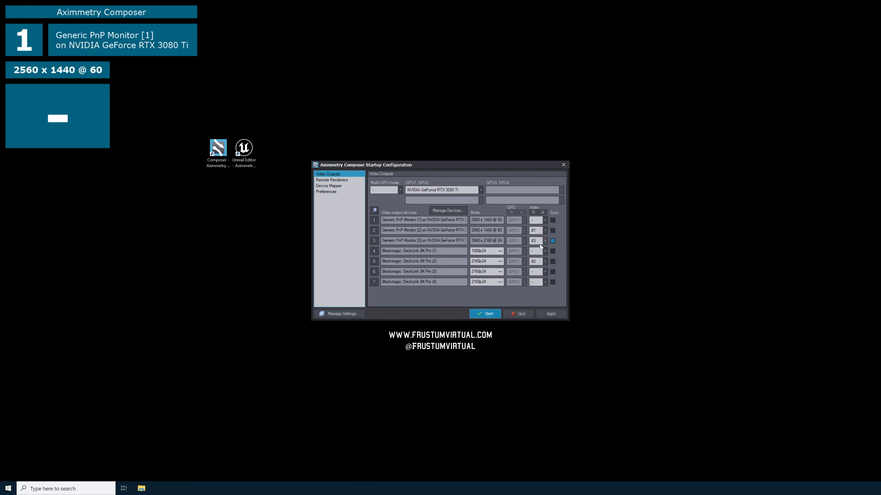
left_click(551, 315)
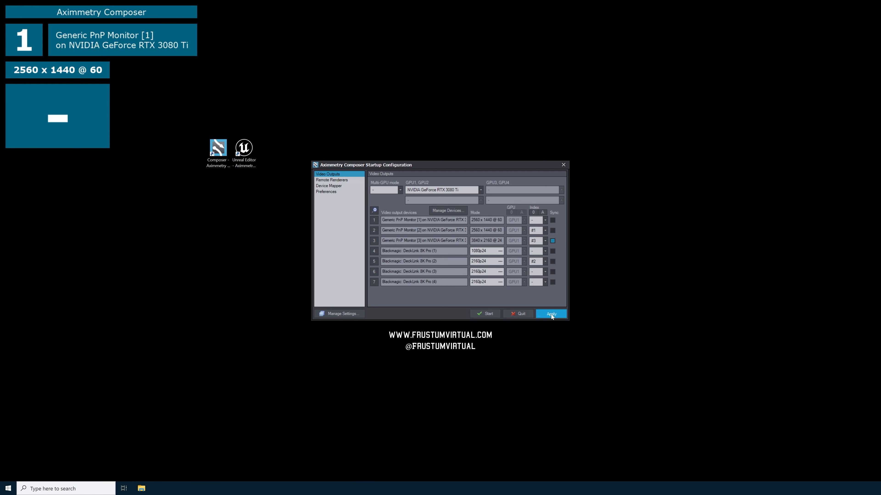
left_click(479, 314)
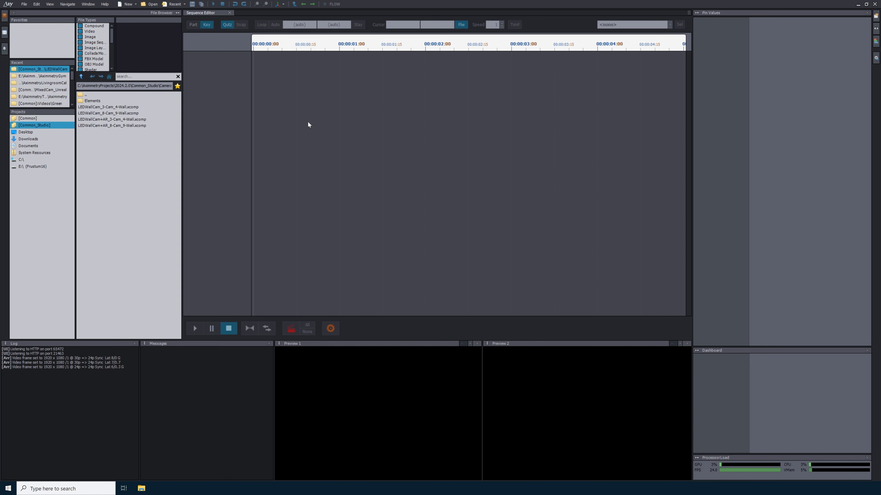
Create a new compound and add LEDWallCam_3-Cam_4-Wall.xcomp to it from the Common_Studio project's Camera/LEDWallCam folder
left_click(135, 4)
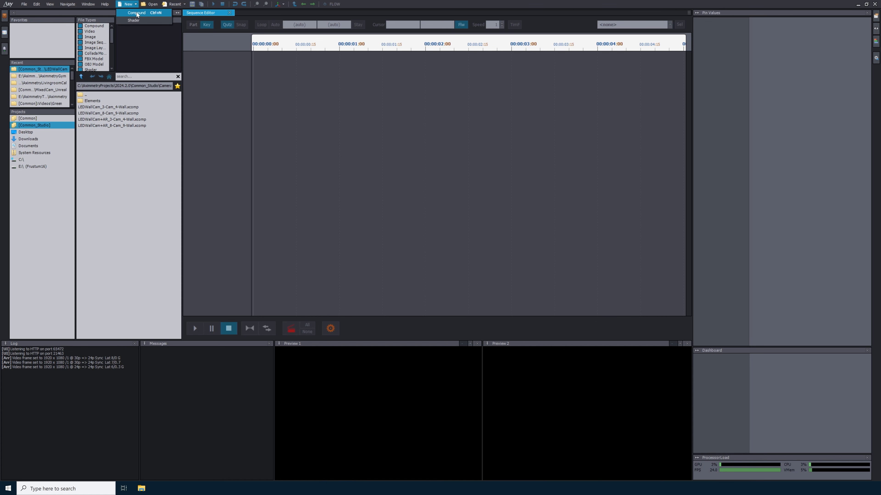
left_click(137, 13)
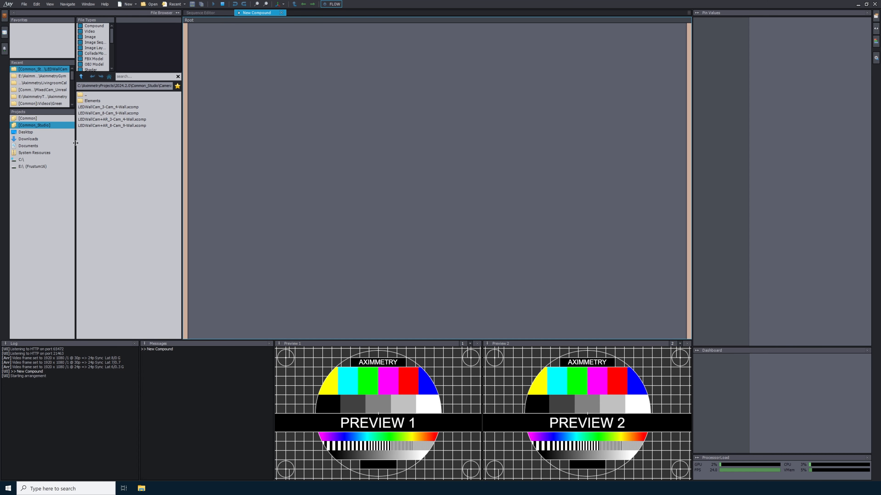
left_click(33, 125)
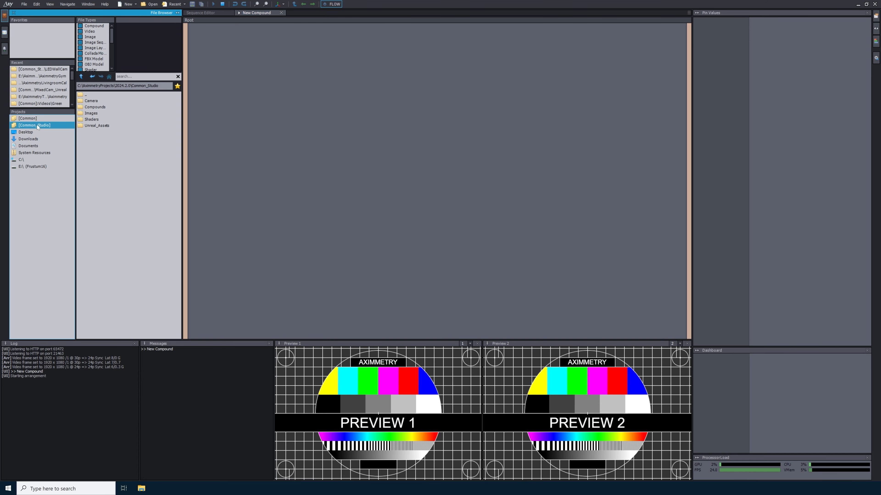
double_click(89, 101)
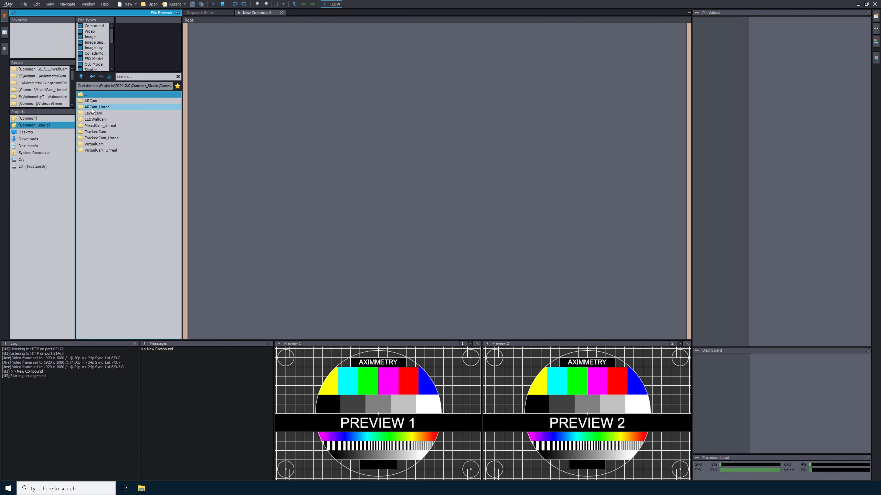
double_click(95, 120)
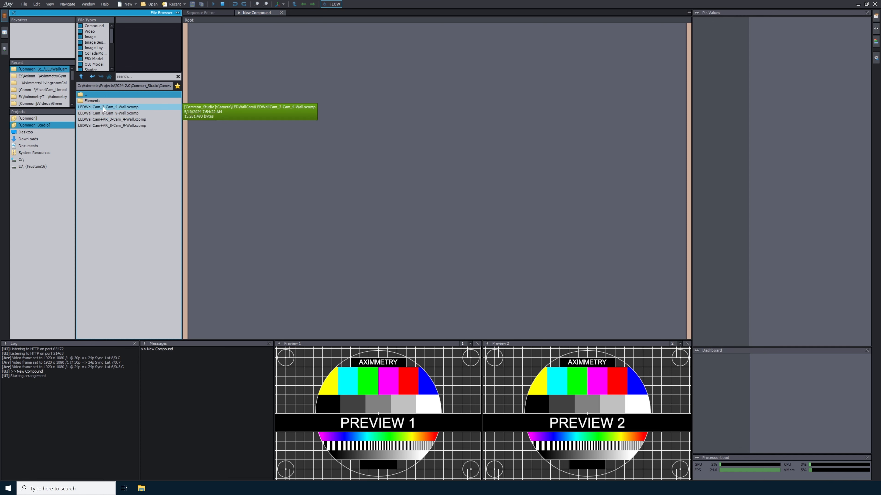
left_click(119, 108)
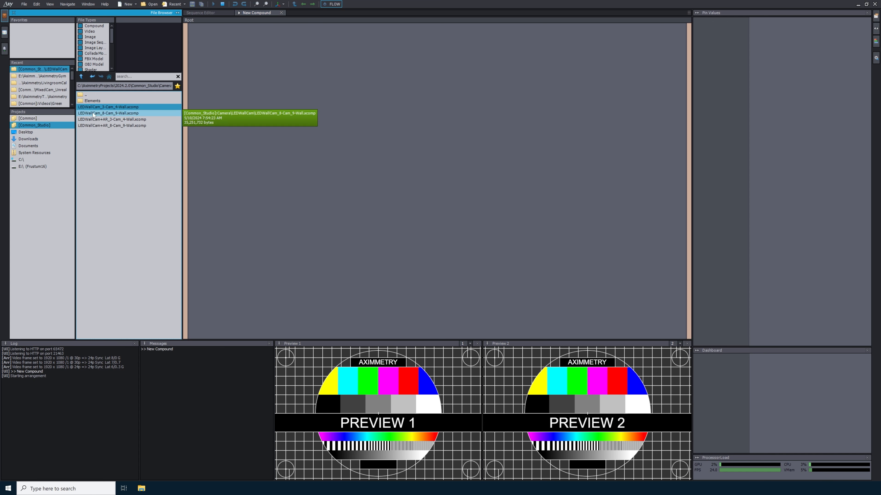
left_click_drag(93, 107, 332, 143)
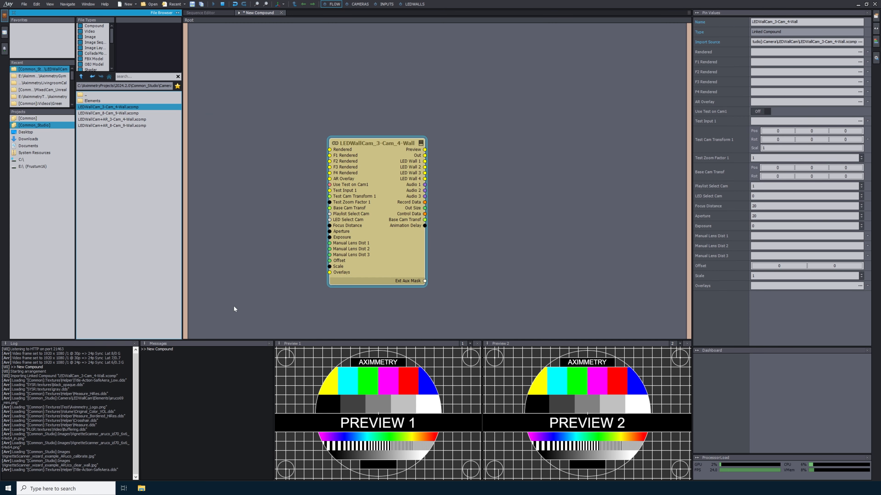
Add the AximmetryLED01 Unreal project file from Documents > Unreal Projects > AximmetryLED01 5.3 to the compound's flow
left_click(142, 487)
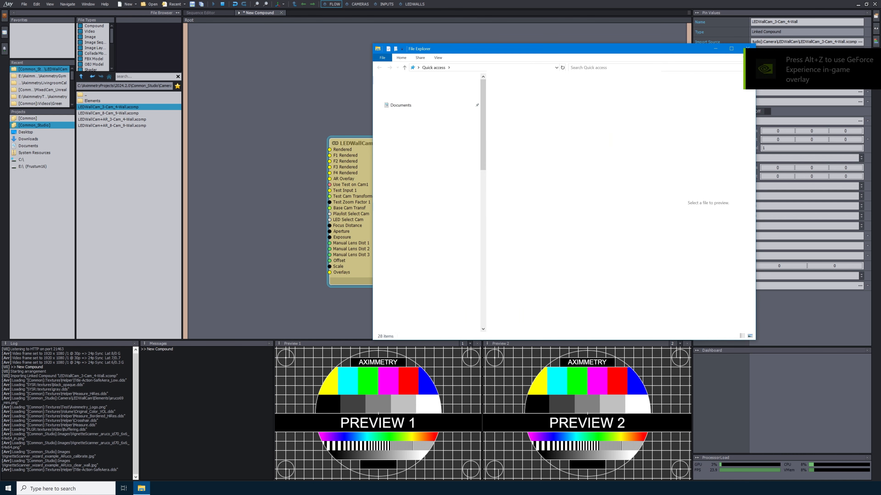
left_click(393, 106)
double_click(394, 106)
double_click(527, 302)
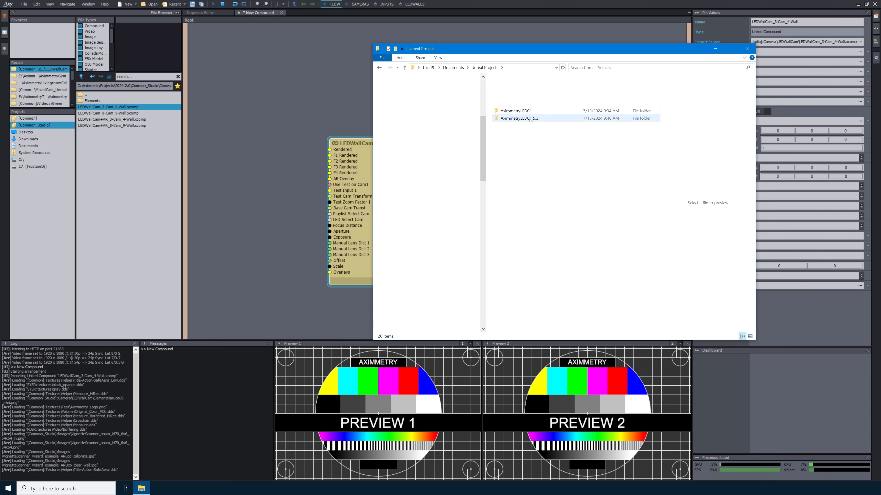
left_click(507, 119)
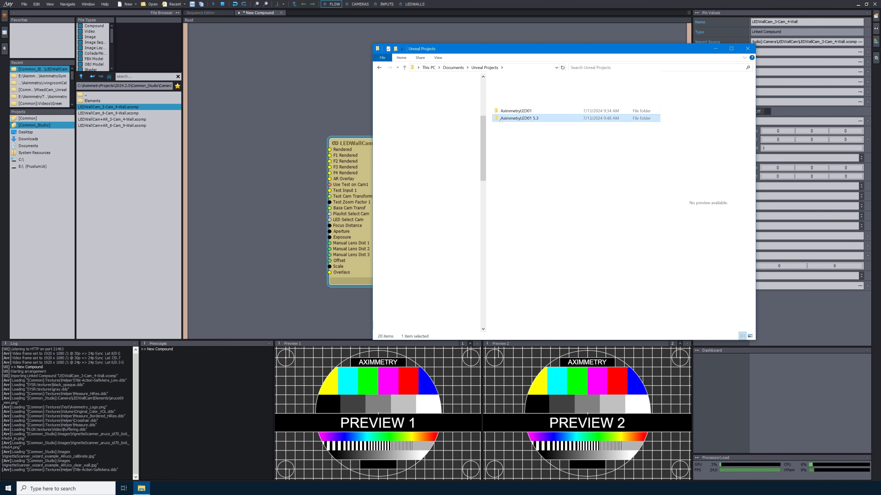
double_click(506, 119)
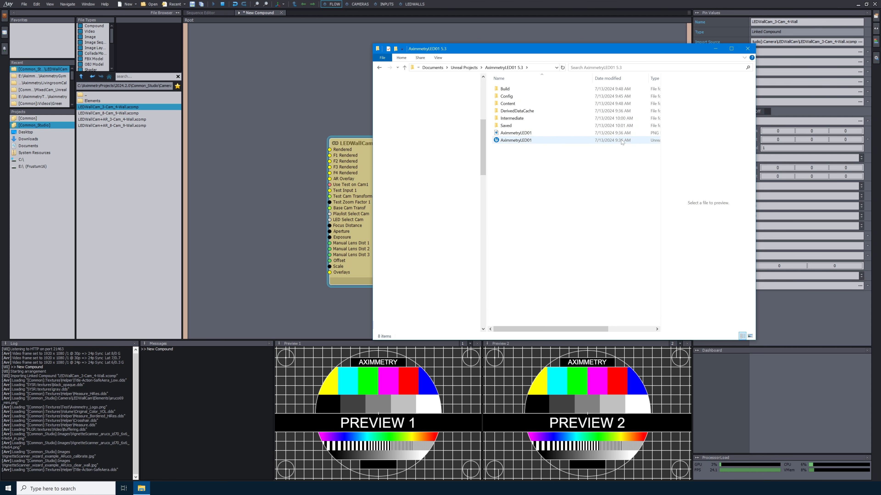
left_click(499, 141)
left_click_drag(499, 143, 280, 96)
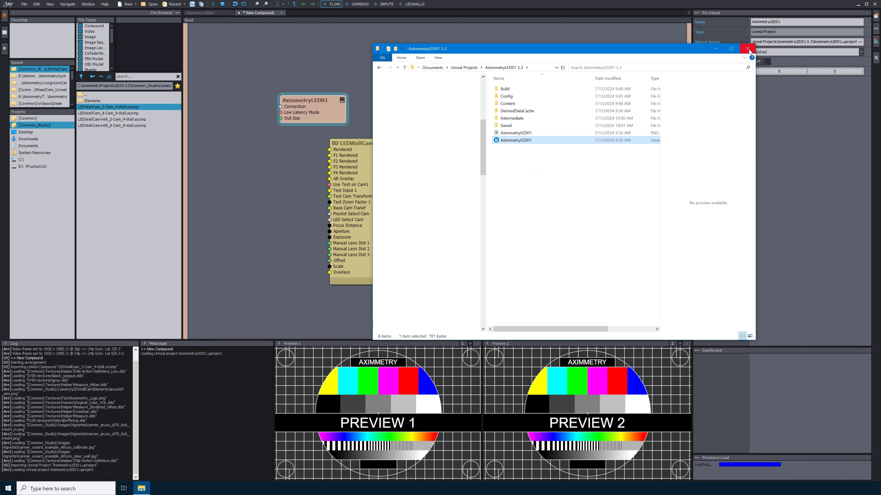
left_click(747, 49)
Connect the camera compound's Out Size and Control Data to AximmetryLED01, and its Out and F1–F4 outputs to the matching Rendered inputs
left_click_drag(311, 102, 476, 192)
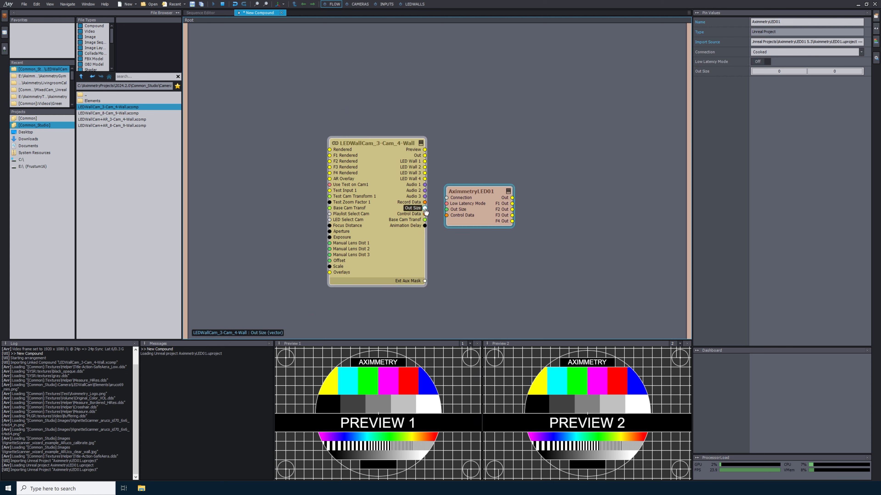
left_click_drag(425, 208, 447, 215)
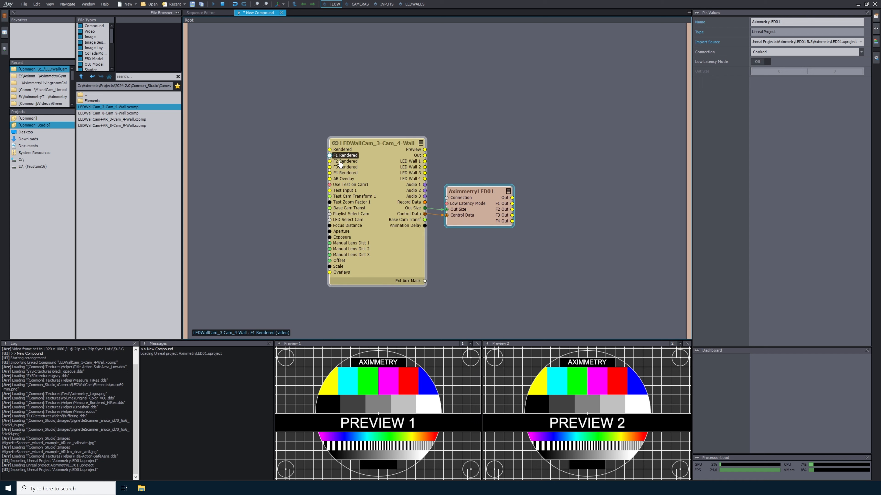
left_click_drag(513, 198, 329, 150)
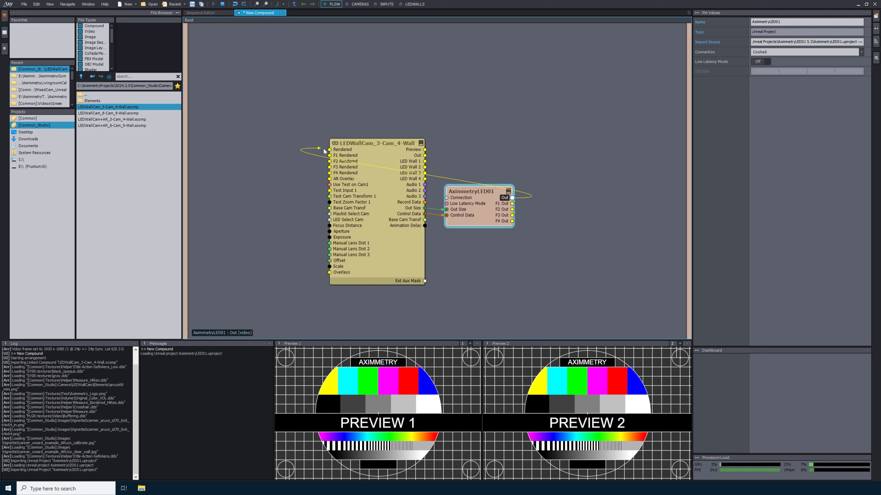
left_click_drag(512, 204, 329, 155)
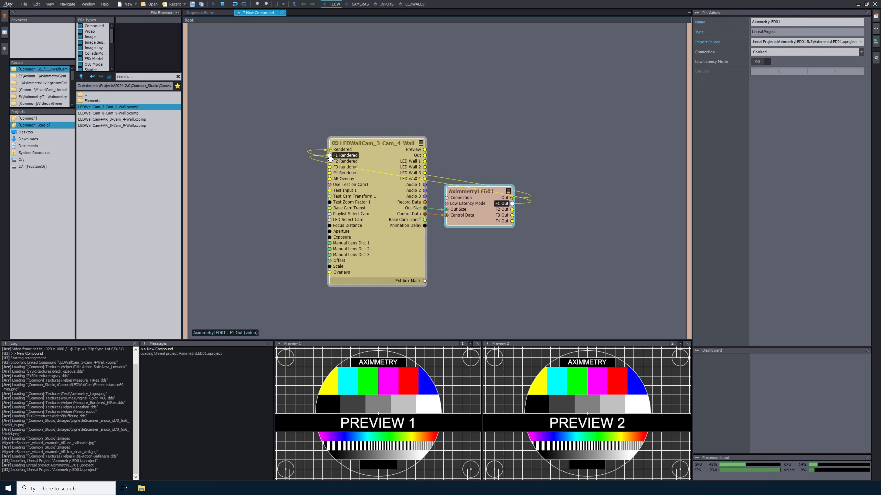
left_click_drag(513, 210, 329, 161)
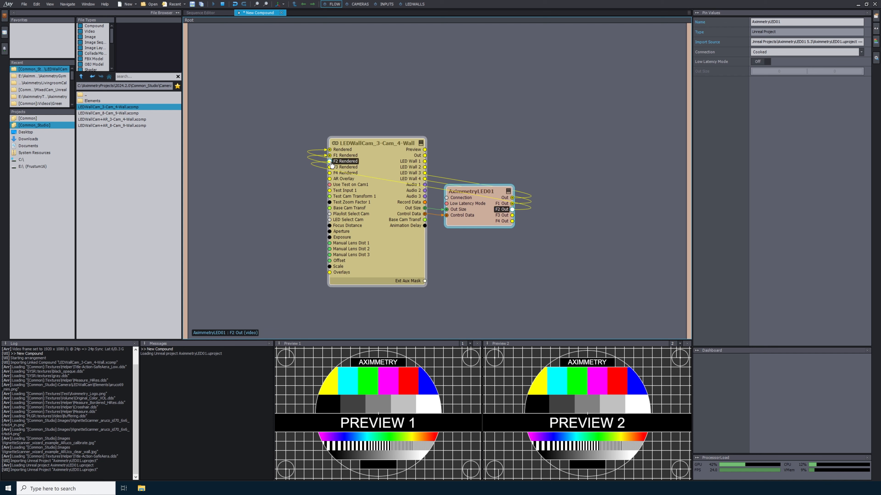
left_click_drag(512, 215, 329, 167)
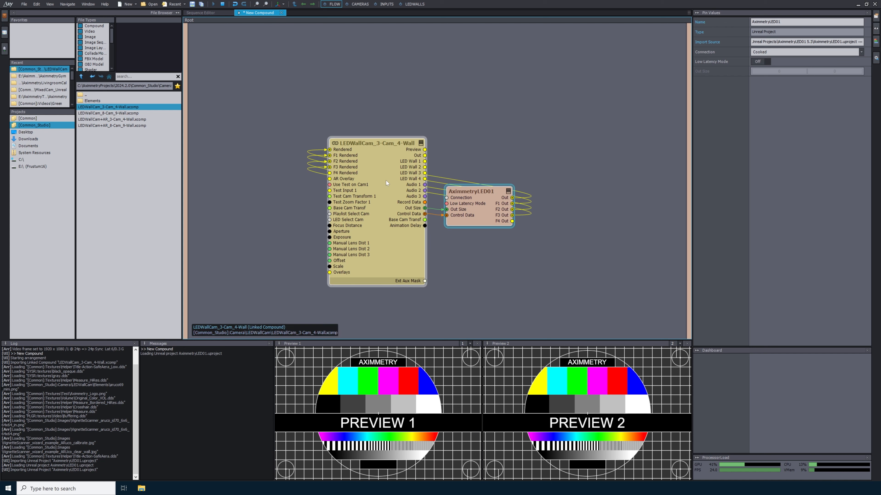
left_click_drag(512, 221, 329, 173)
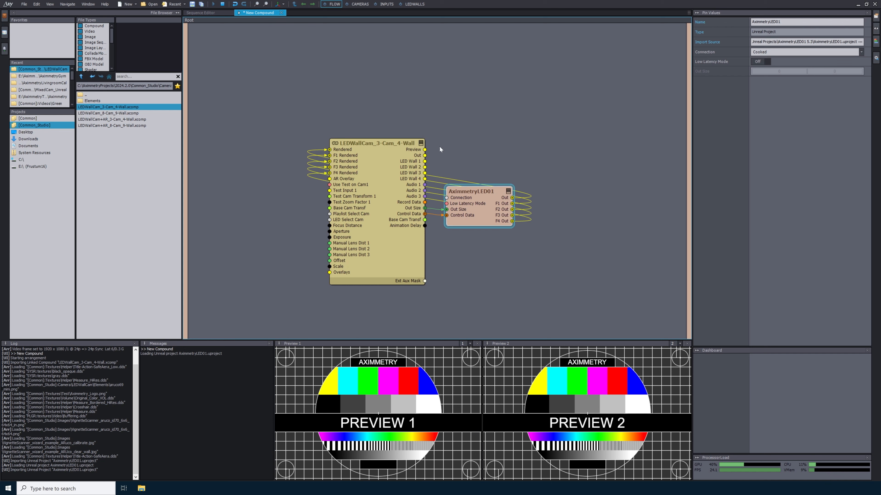
left_click_drag(478, 192, 479, 212)
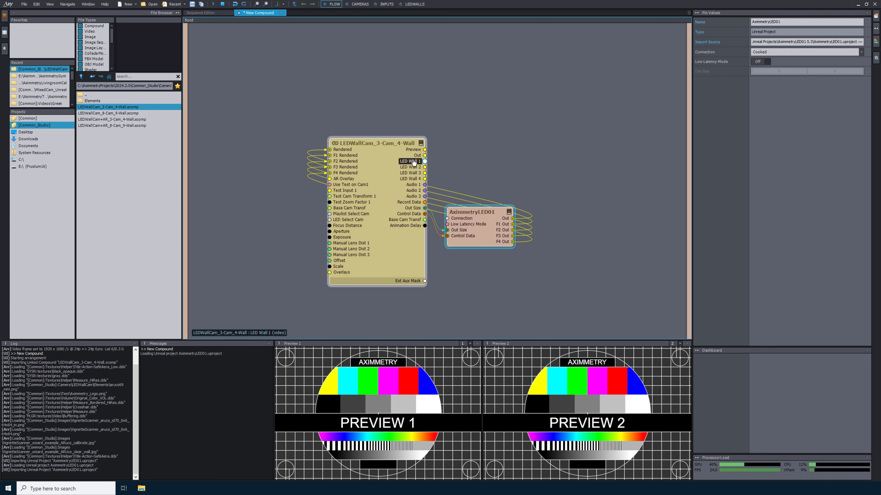
Expose the camera compound's Preview, Out and LED Wall 1 to 4 pins as root outputs, keeping their default names
left_click_drag(425, 150, 688, 27)
left_click_drag(425, 156, 671, 36)
left_click(802, 31)
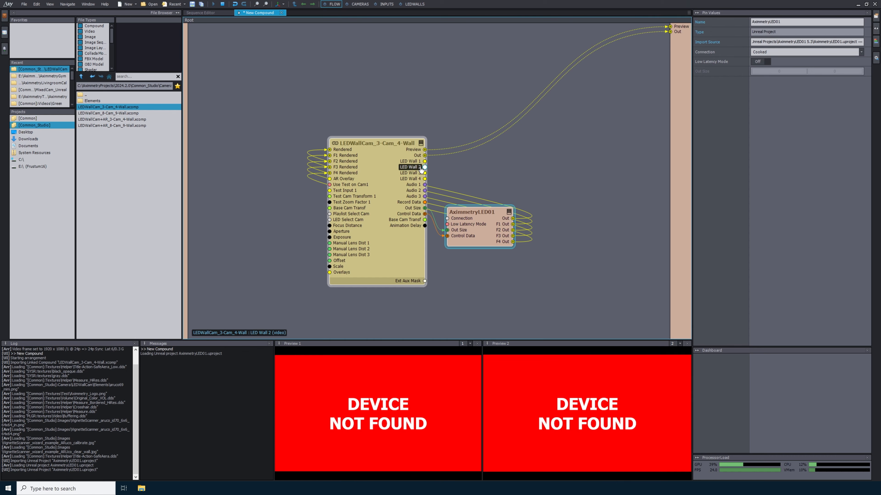
left_click_drag(425, 161, 672, 39)
left_click(802, 31)
left_click_drag(425, 167, 672, 42)
left_click(802, 31)
left_click_drag(424, 173, 664, 48)
left_click(810, 31)
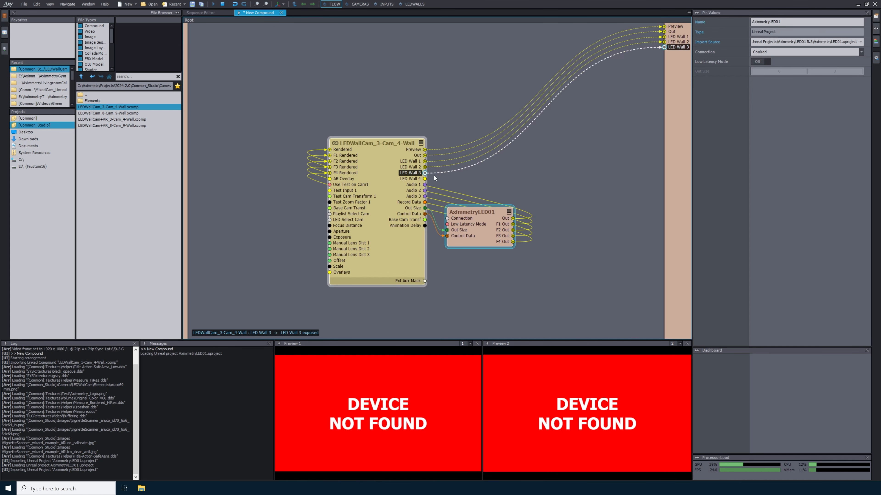
left_click_drag(424, 178, 674, 56)
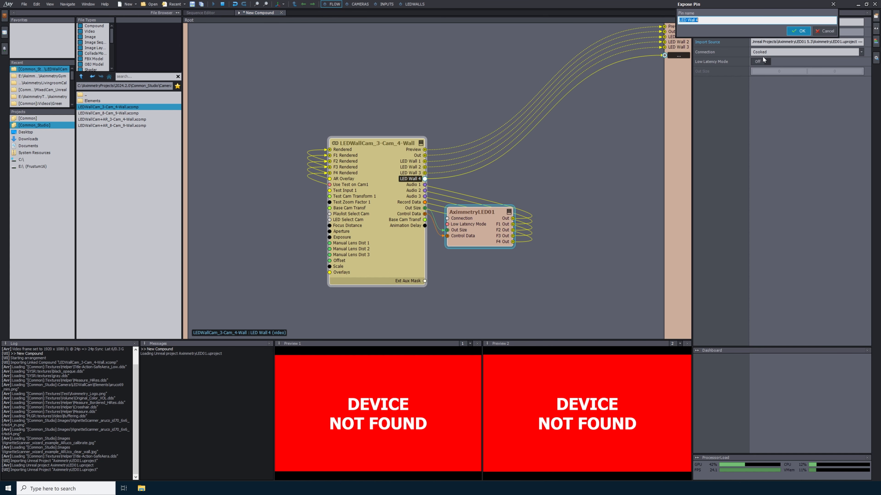
left_click(798, 31)
Examine the camera compound's pin values and its CAMERAS and INPUTS control boards
left_click(362, 147)
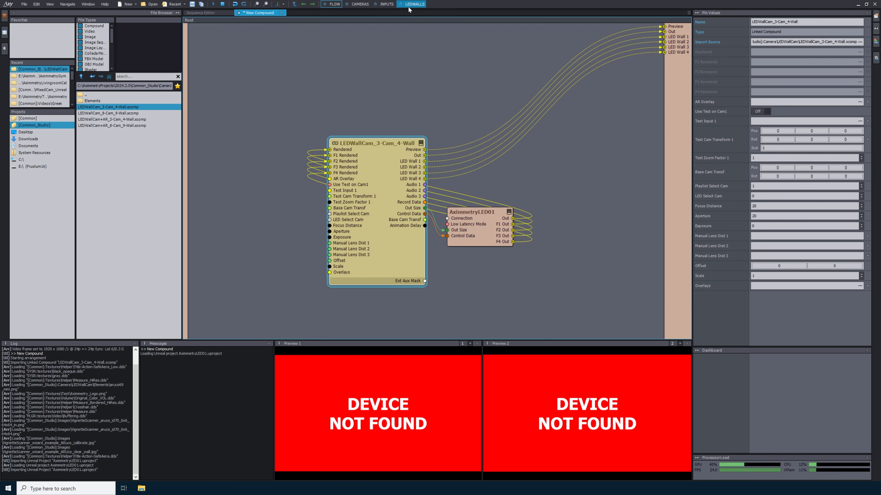
left_click(358, 5)
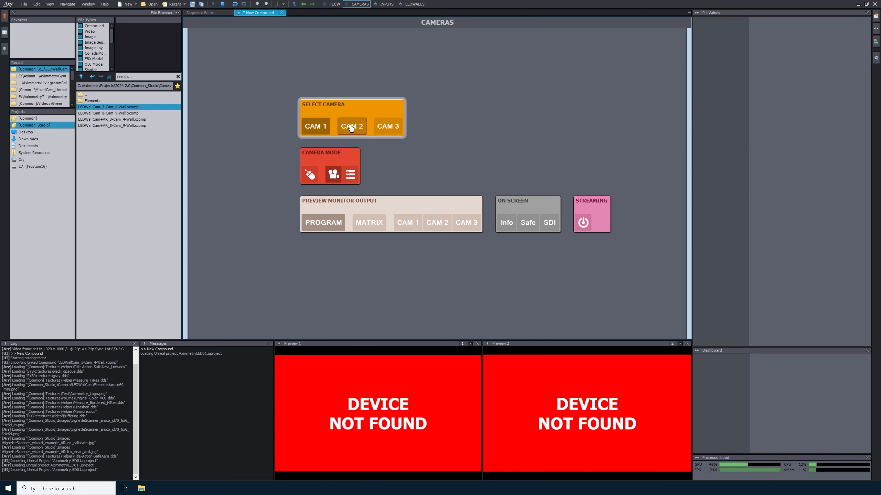
left_click(384, 4)
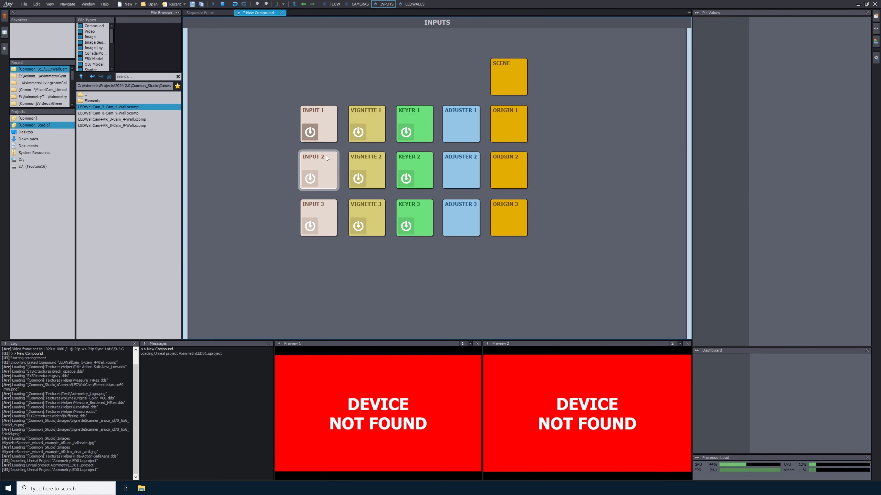
left_click(357, 4)
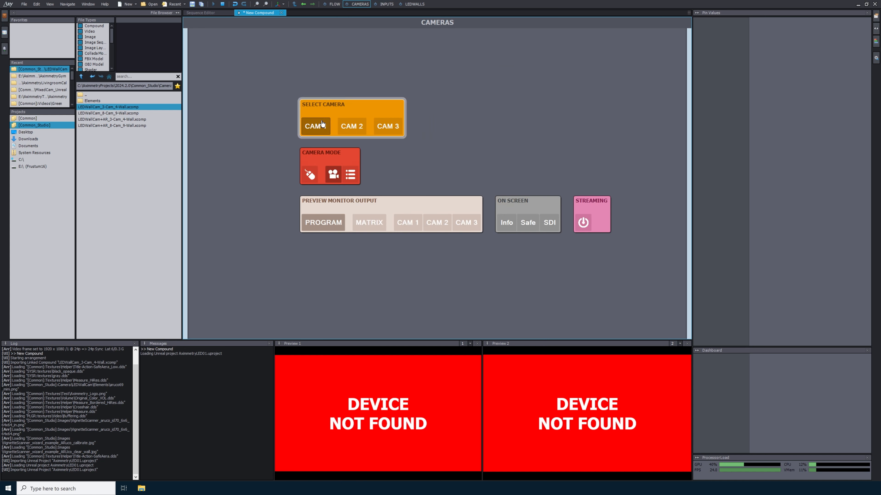
left_click(388, 5)
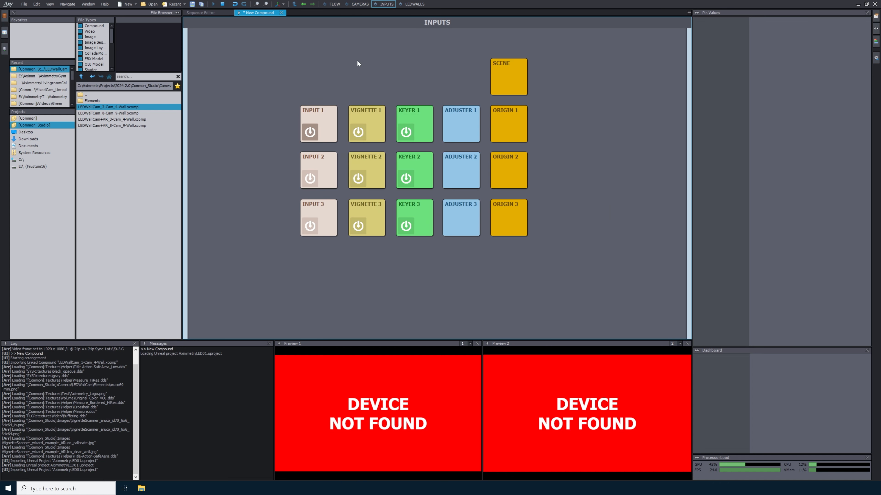
Set INPUT 1's camera device to Blackmagic: DeckLink 8K Pro (1) with camera mode 1080p24
left_click(322, 112)
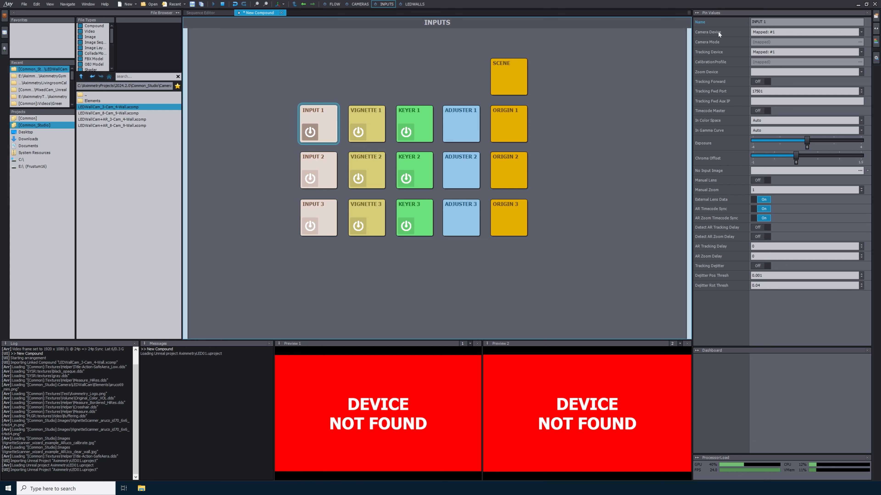
left_click(859, 32)
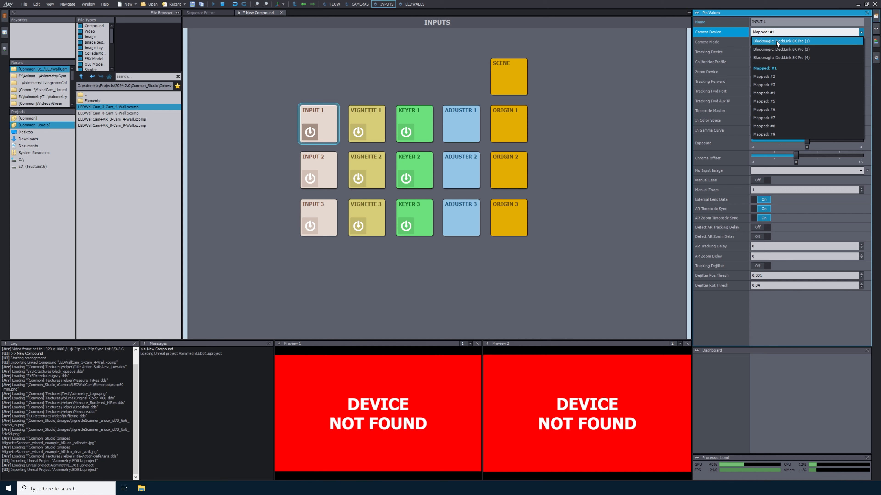
left_click(788, 40)
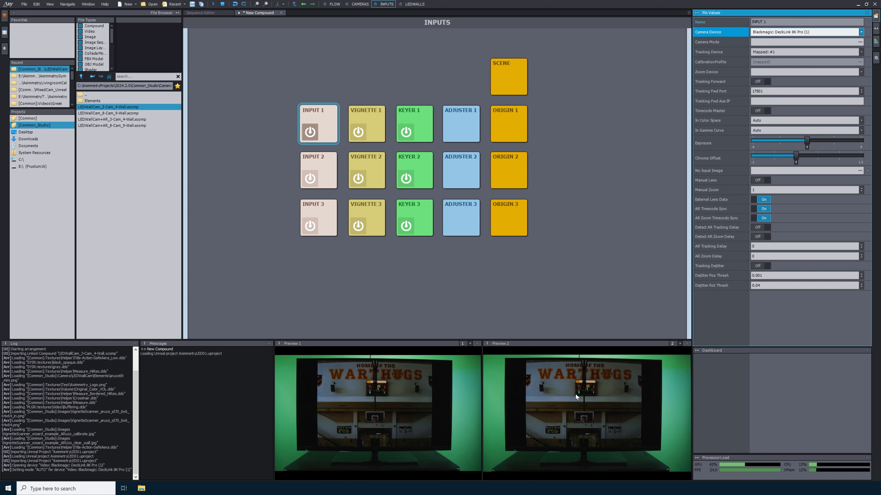
left_click(860, 42)
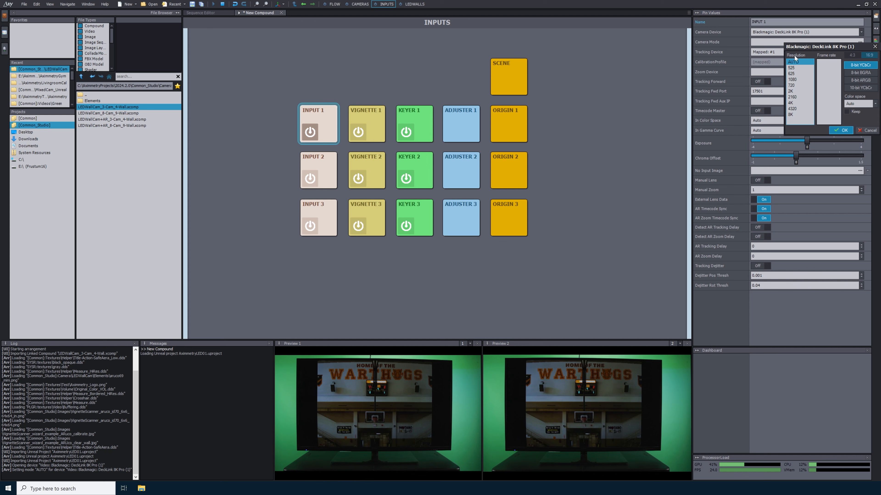
left_click(791, 80)
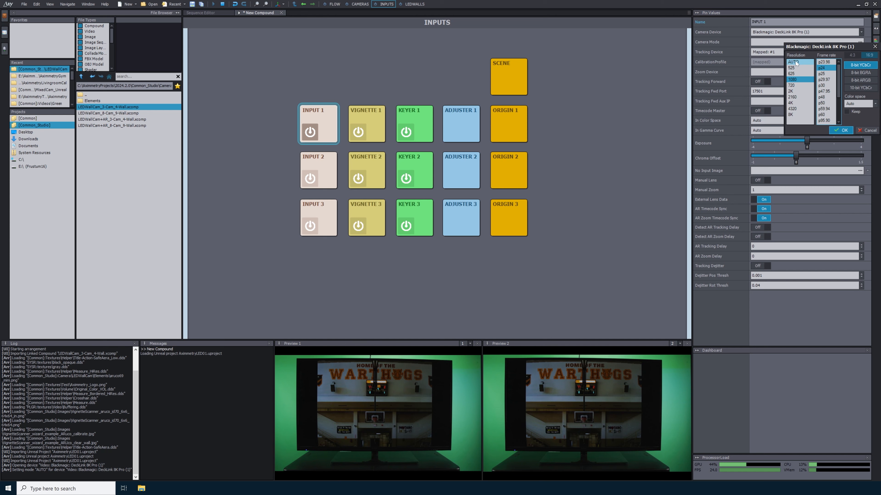
left_click(842, 130)
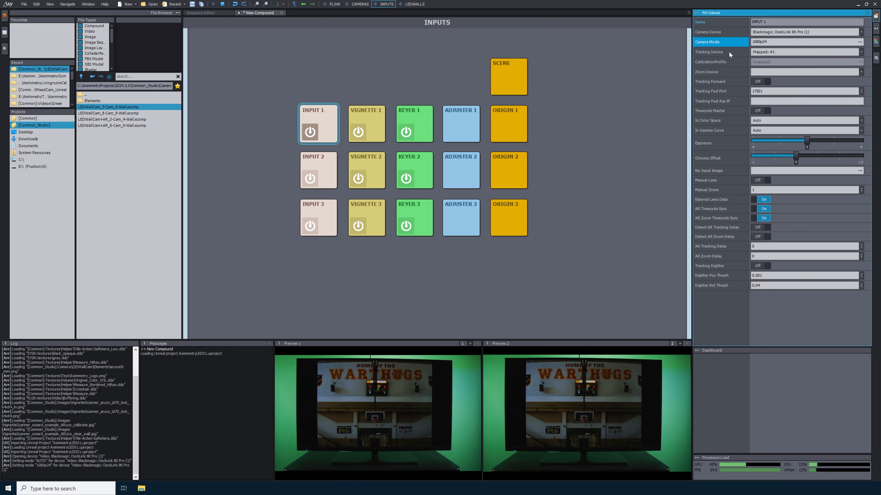
Set INPUT 1's tracking device to Game: Antilatency: Camera0 with calibration profile 18mm_RedHelium8kUHD3wFocus
left_click(862, 52)
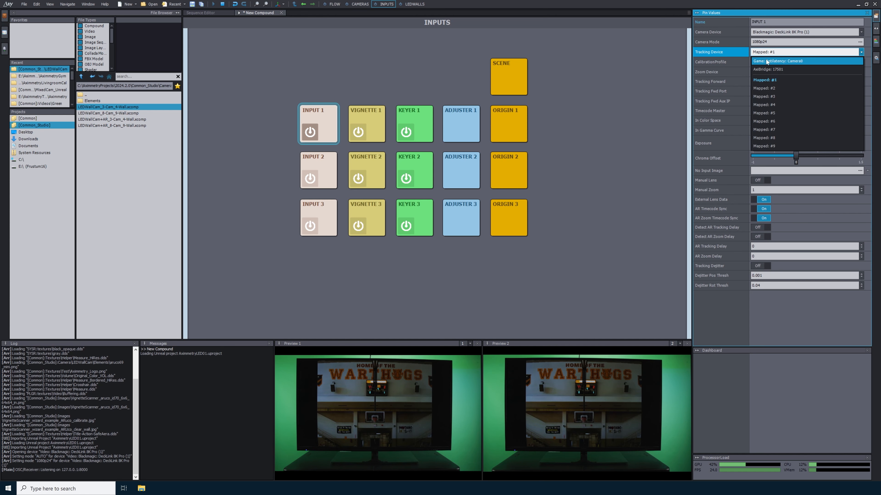
left_click(793, 62)
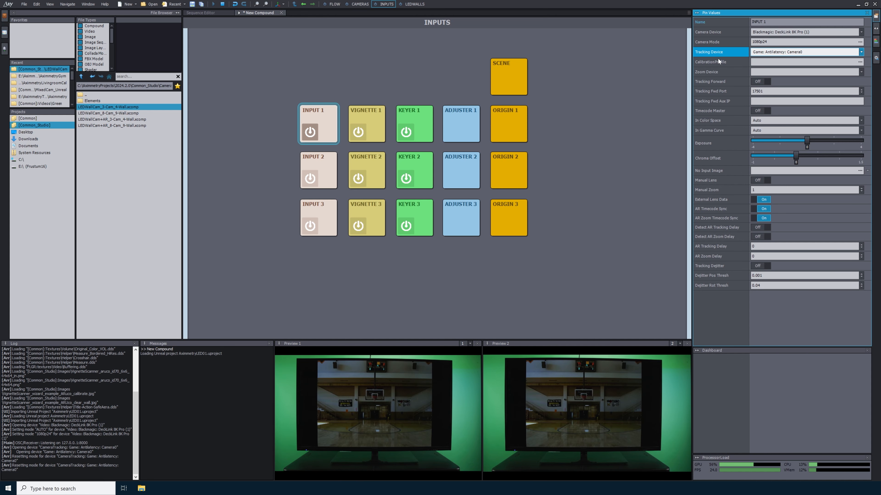
left_click(859, 63)
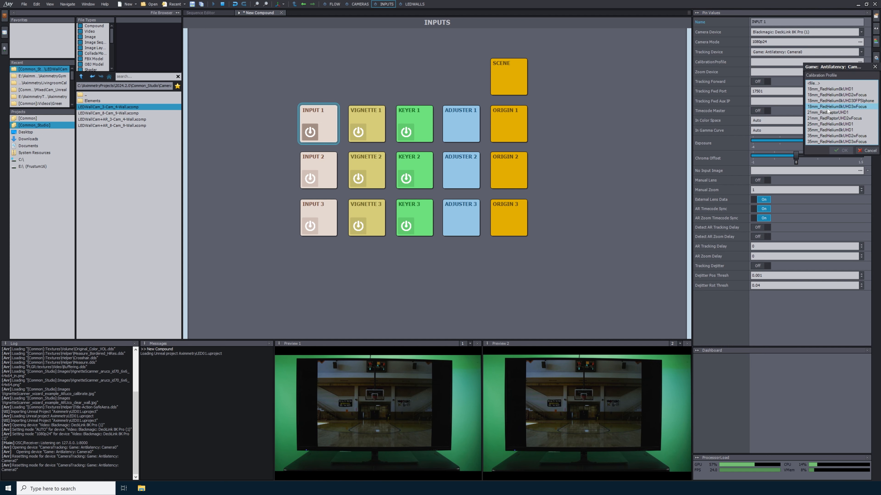
left_click(849, 107)
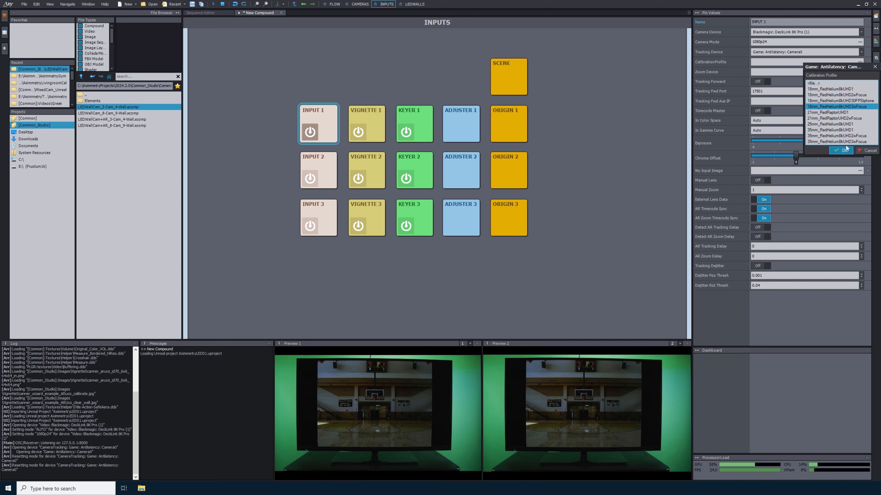
left_click(841, 150)
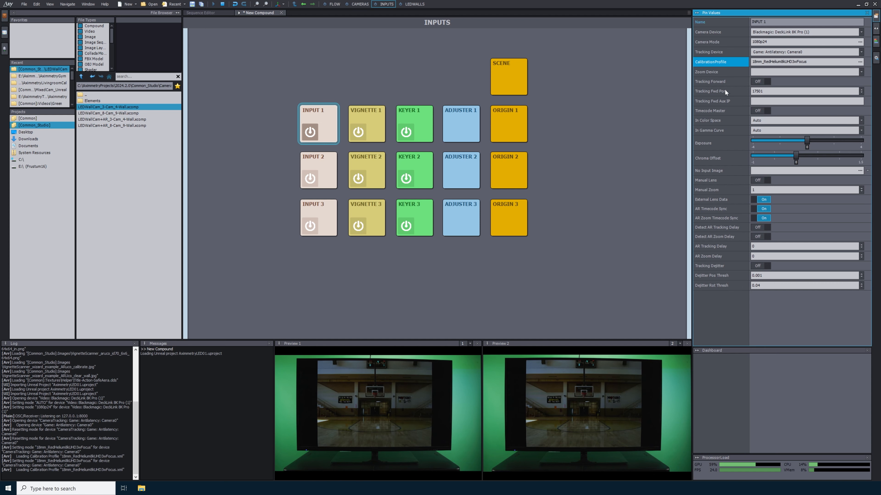
Set INPUT 1's zoom device to Lonet2: 60608+236.12.12.12 / Camera 1 and run Detect AR Tracking Delay
left_click(860, 72)
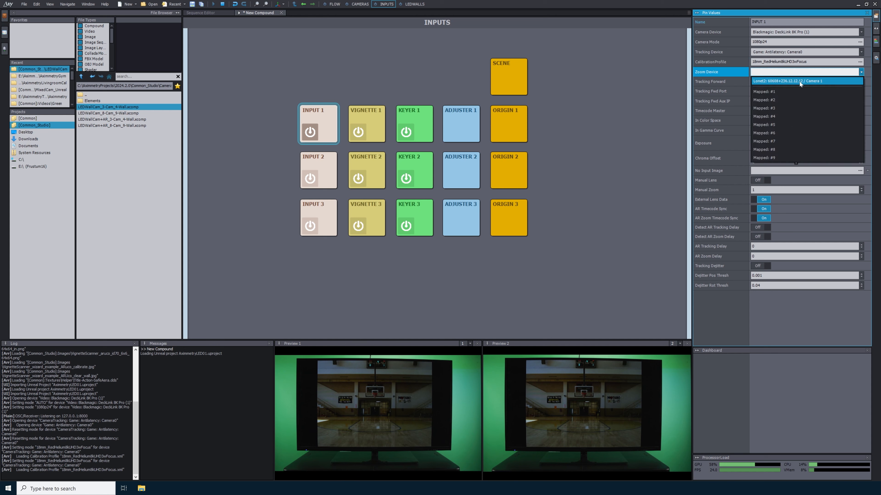
left_click(777, 80)
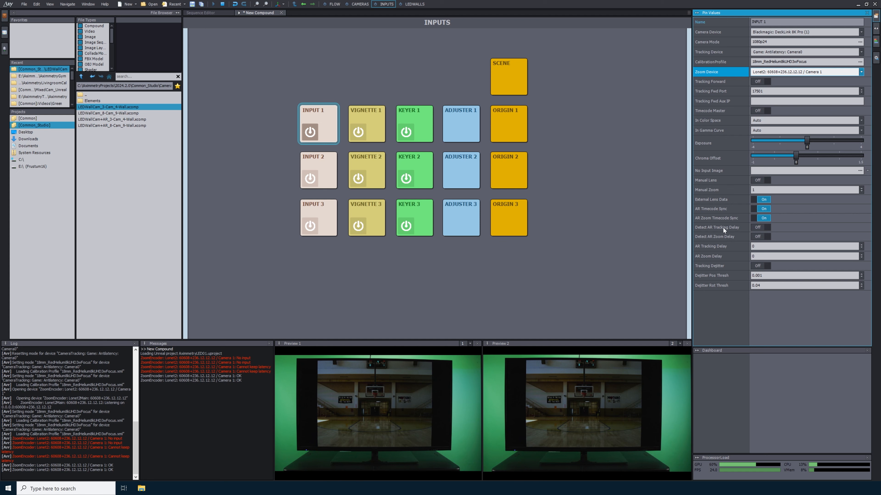
left_click(760, 228)
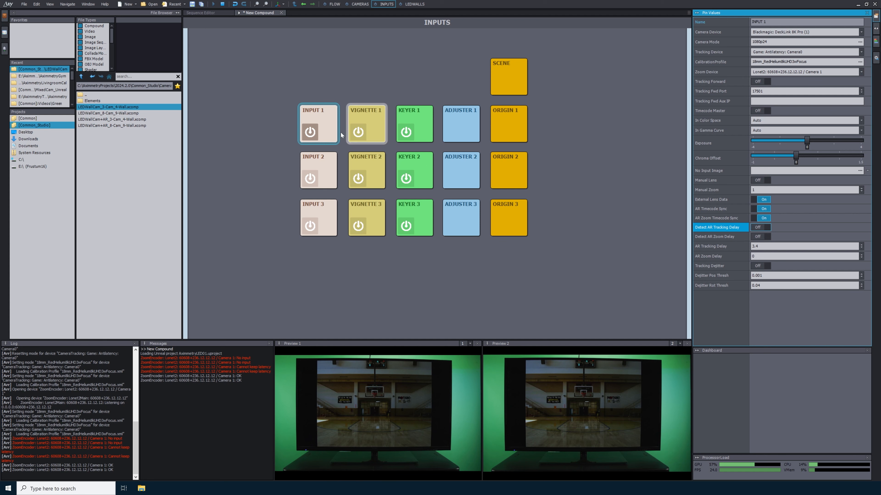
Switch on VIGNETTE 1, start a vignette capture and abort it
left_click(356, 132)
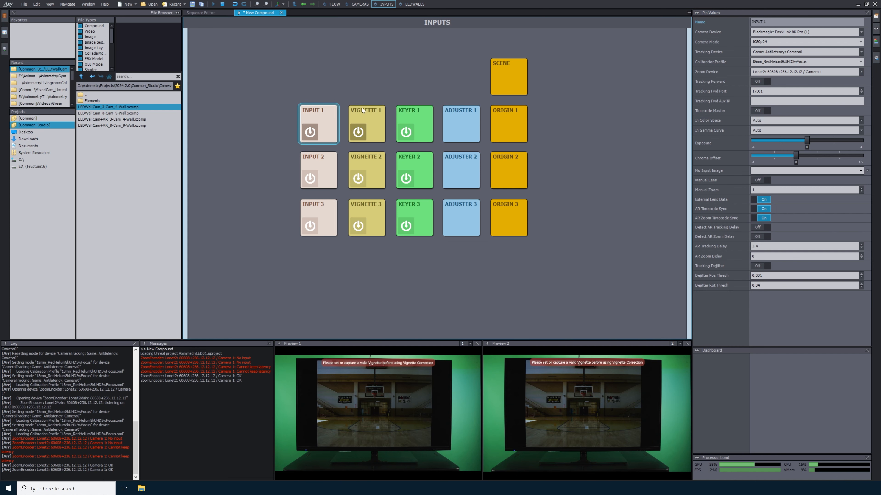
left_click(374, 112)
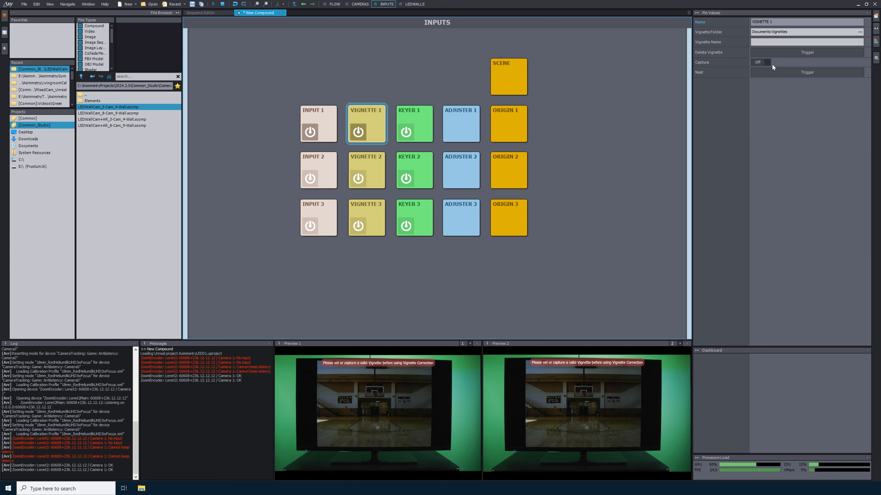
left_click(757, 63)
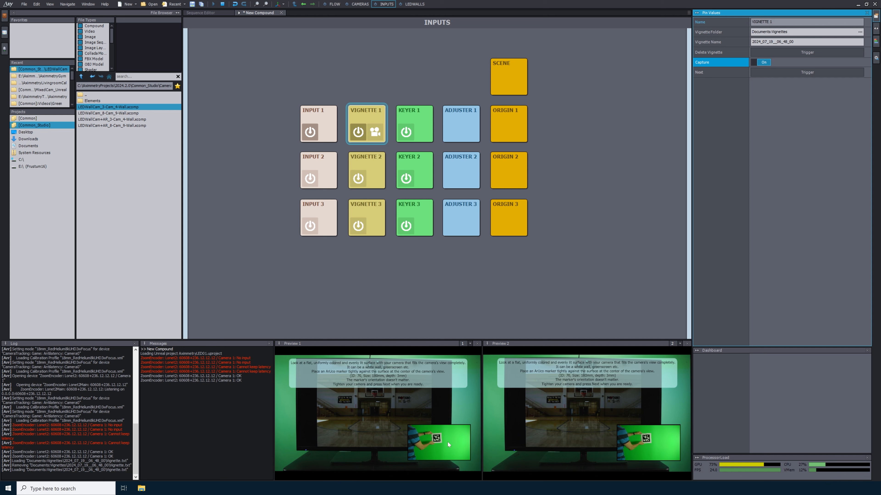
left_click(757, 65)
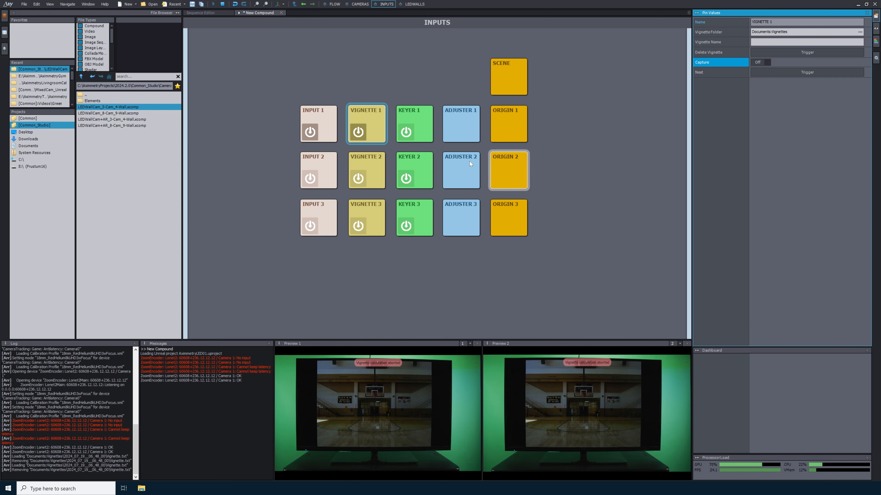
Switch on KEYER 1, set its monitor mode to Input and sample the preview's green screen as background color (79, 173, 116)
left_click(423, 112)
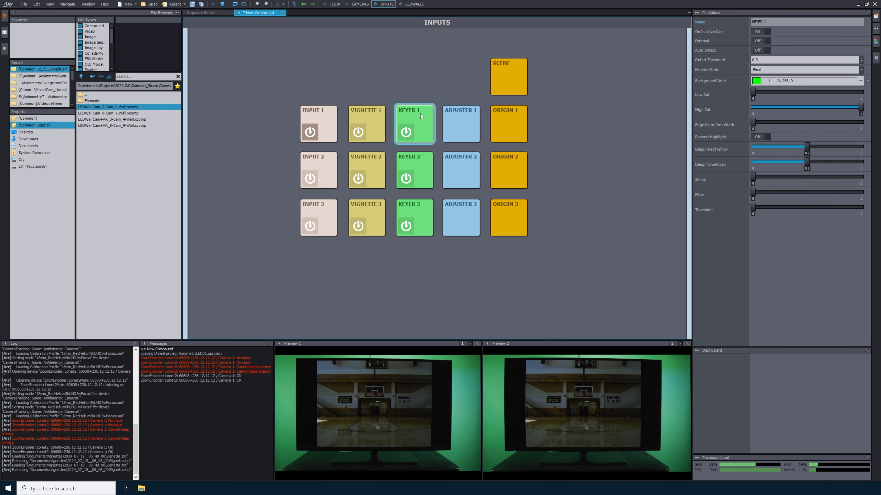
left_click(407, 133)
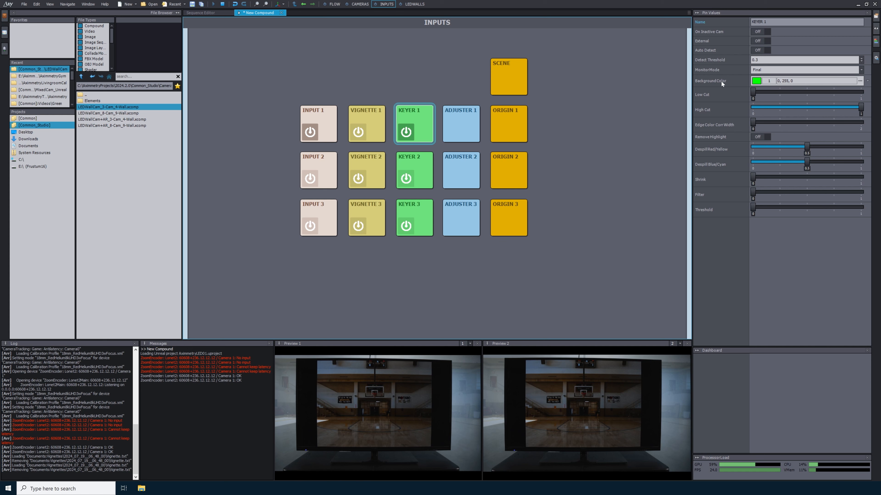
left_click(802, 69)
left_click(770, 80)
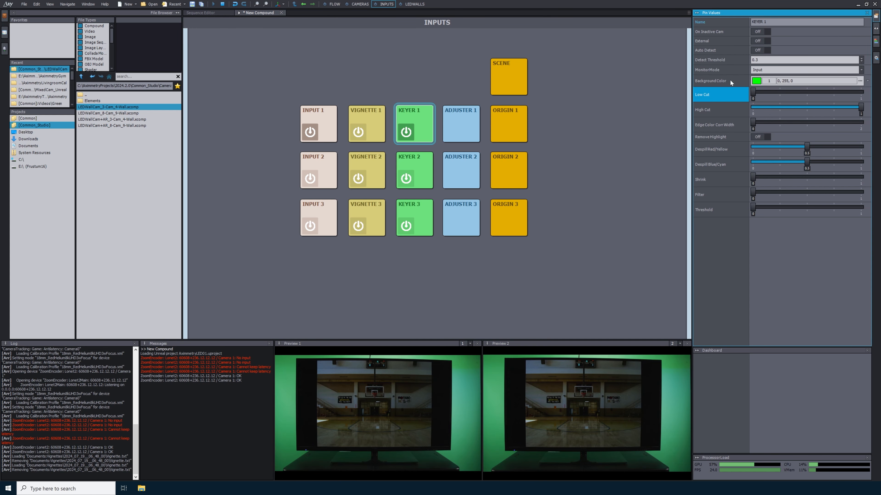
left_click(756, 80)
left_click(752, 218)
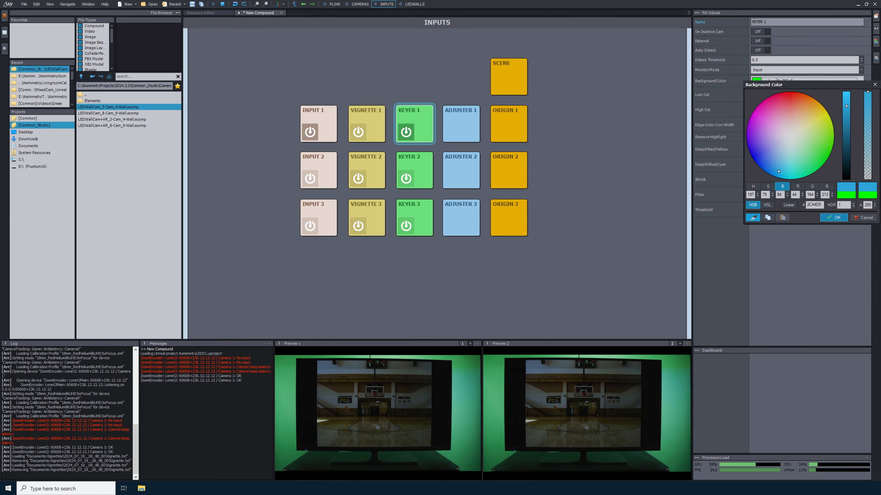
left_click(490, 398)
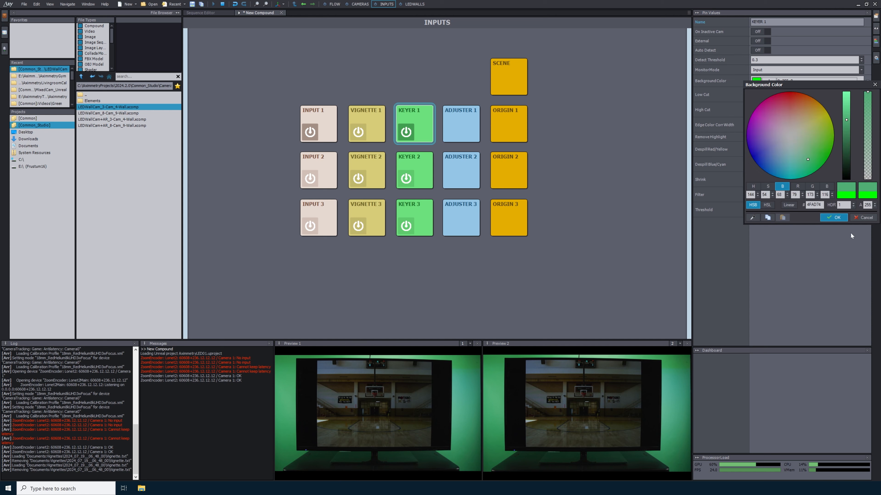
left_click(833, 219)
In Matte monitor mode, set KEYER 1's Low Cut to 0.51 and High Cut to 0.89; restore Final mode and switch the keyer off
left_click(775, 71)
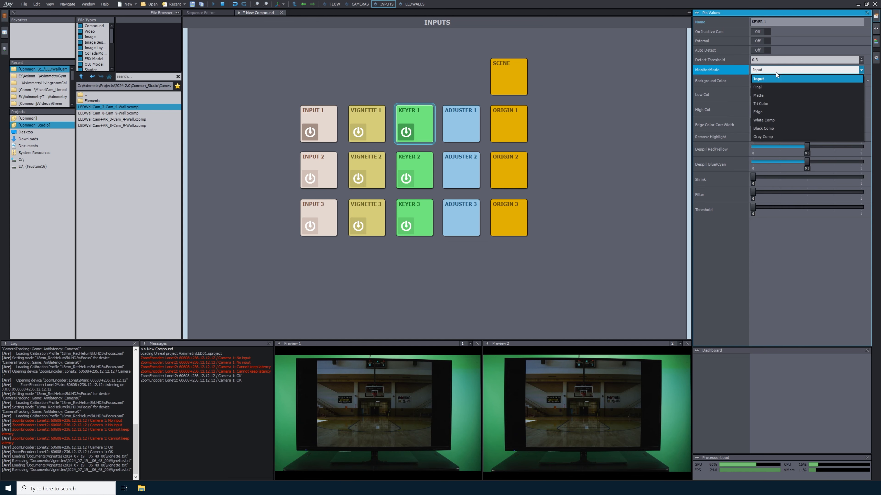
left_click(771, 96)
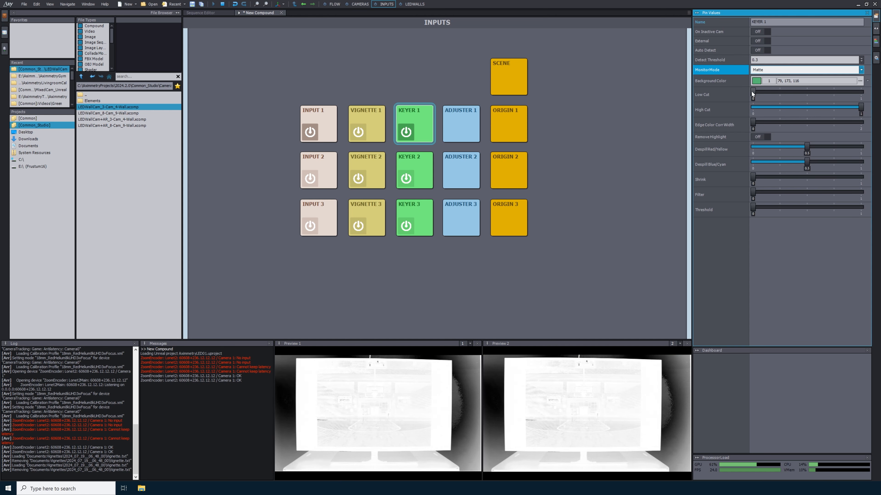
left_click_drag(752, 91, 808, 91)
left_click(861, 107)
left_click_drag(860, 107, 849, 107)
left_click(760, 74)
left_click(760, 80)
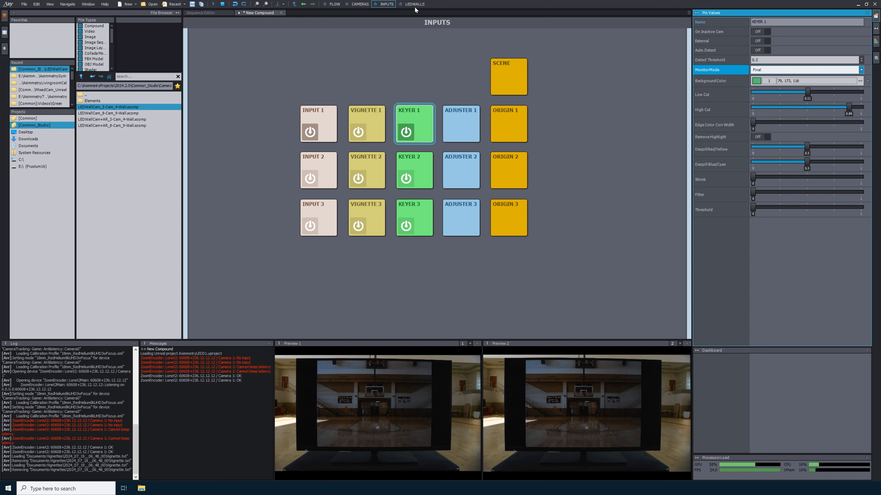
left_click(408, 133)
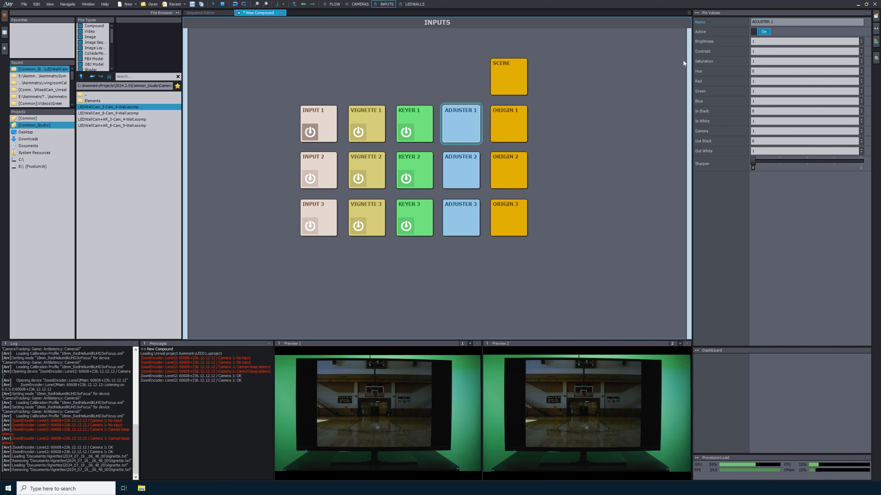
Try a Brightness of 0.5 on ADJUSTER 1 and restore it to 1
left_click(714, 42)
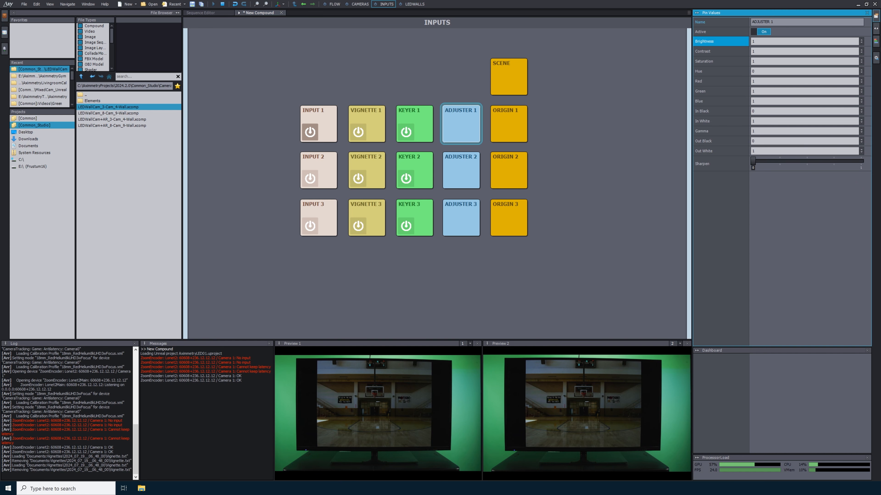
key("Return")
key("Return")
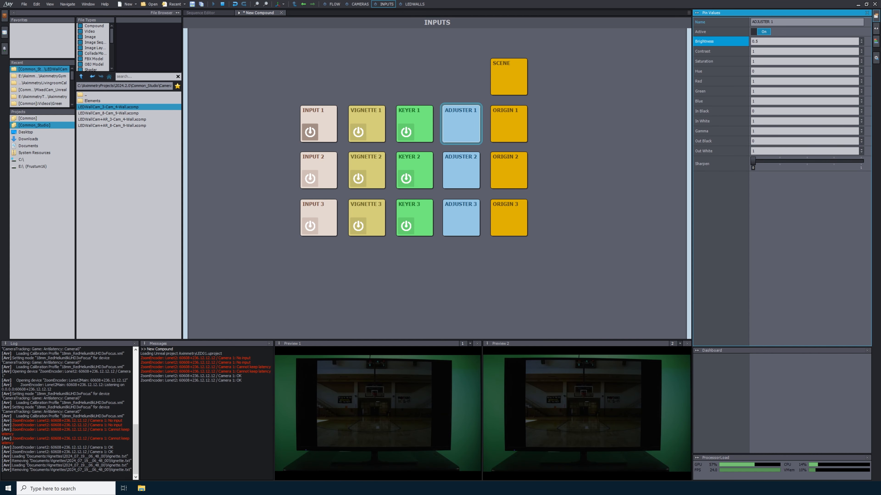
key("Return")
type("1")
key("Return")
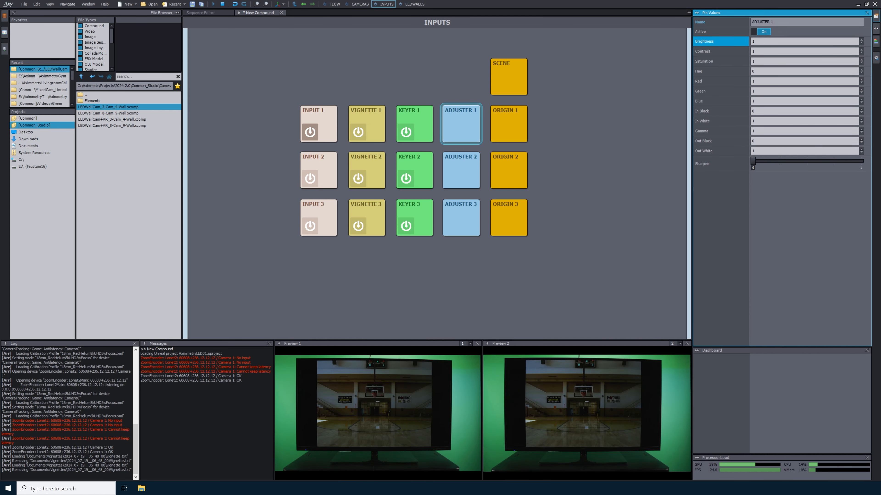
Detect the camera origin for ORIGIN 1 from the ArUco marker in the studio
left_click(317, 113)
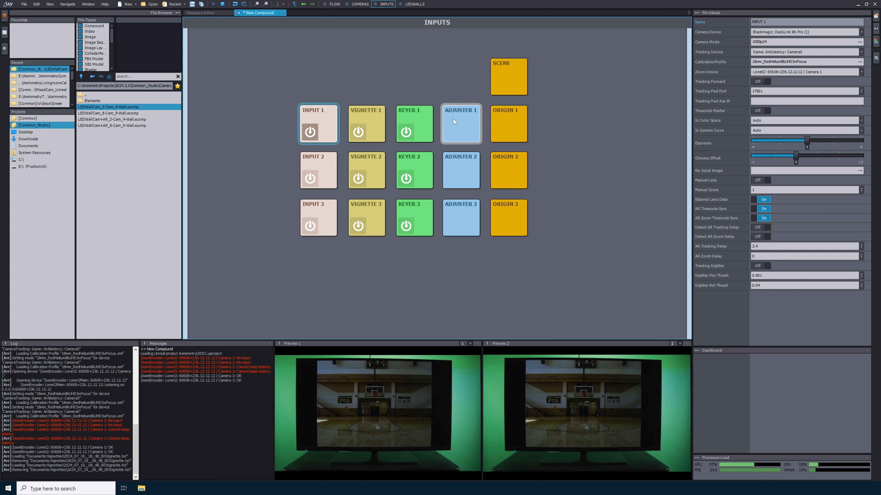
left_click(521, 118)
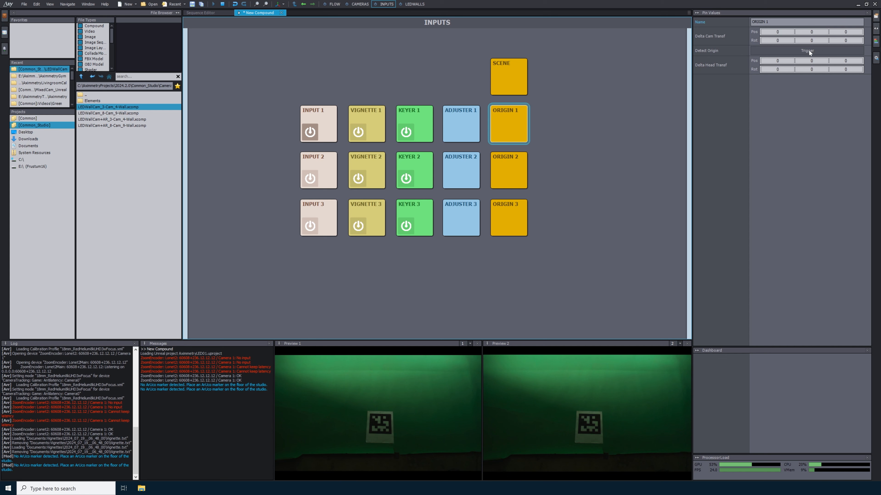
left_click(809, 51)
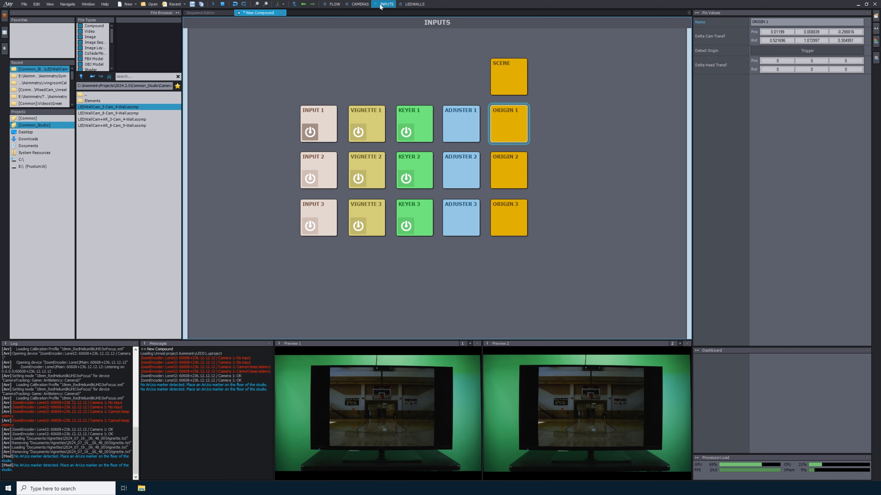
Try X position and Y rotation offsets on SCENE's base camera transform, reset both to 0, and shift its Z position in the negative direction
left_click(509, 76)
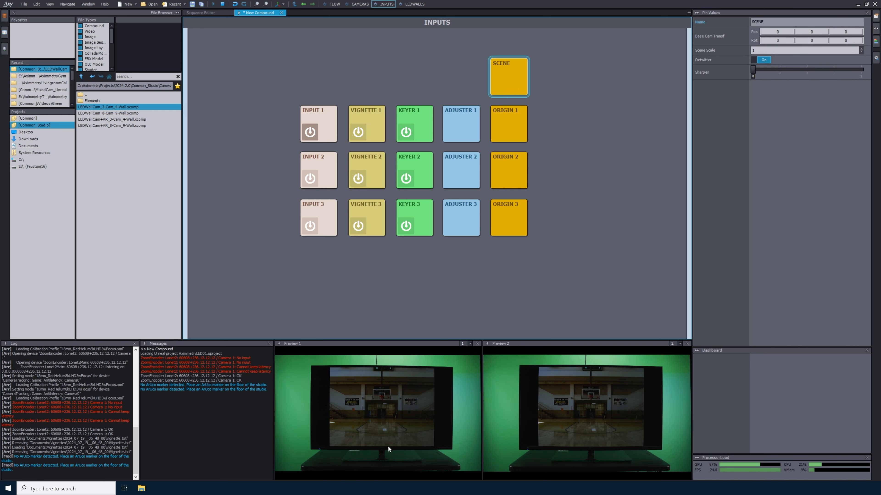
left_click_drag(780, 31, 804, 40)
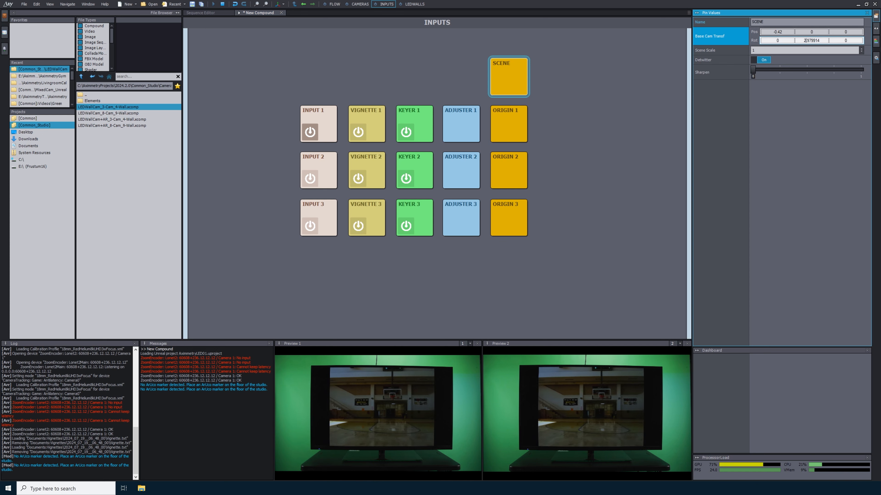
double_click(816, 41)
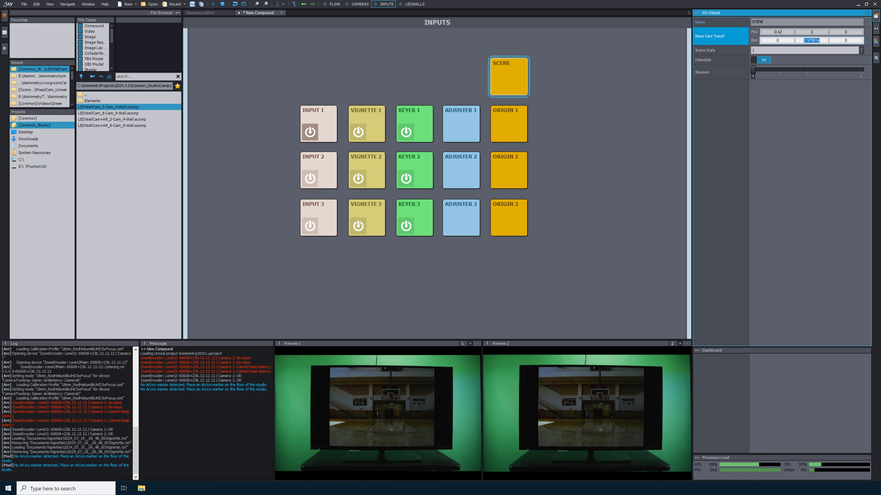
type("0")
key("Return")
double_click(777, 31)
type("0")
key("Return")
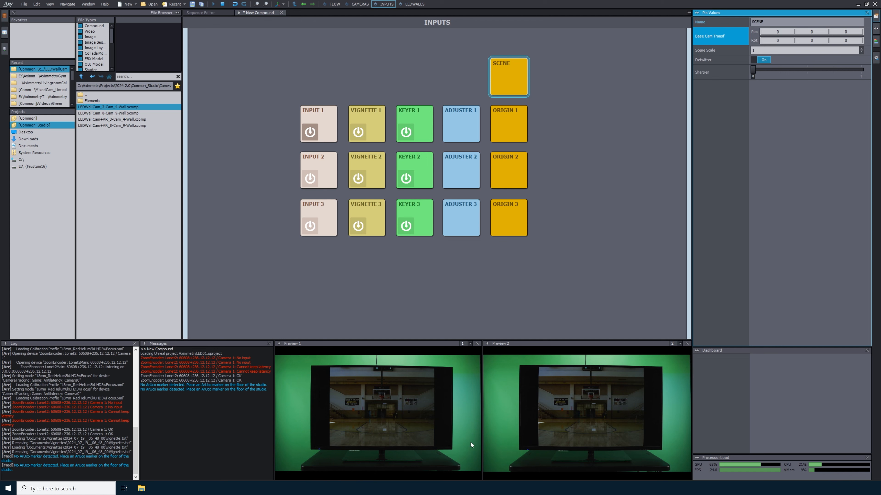
left_click_drag(845, 32, 846, 147)
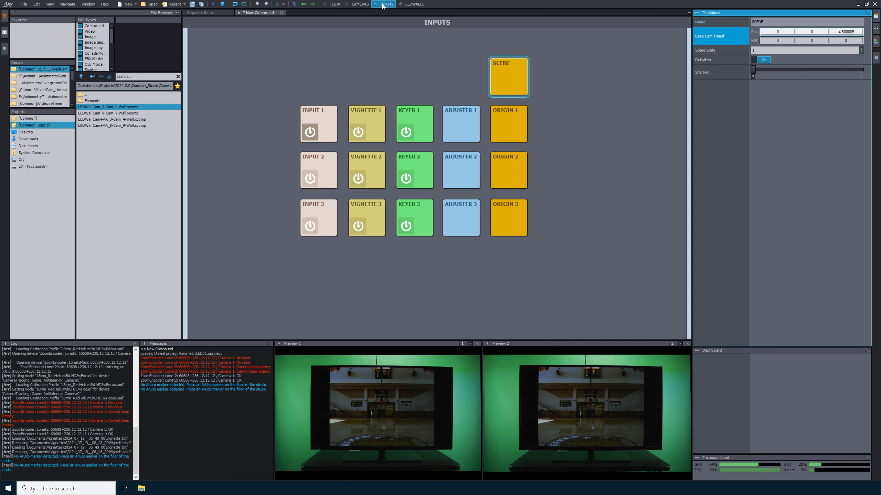
On the LEDWALLS board, set LED Wall 1 to Check mode and display the virtual studio from a free camera angle
left_click(413, 5)
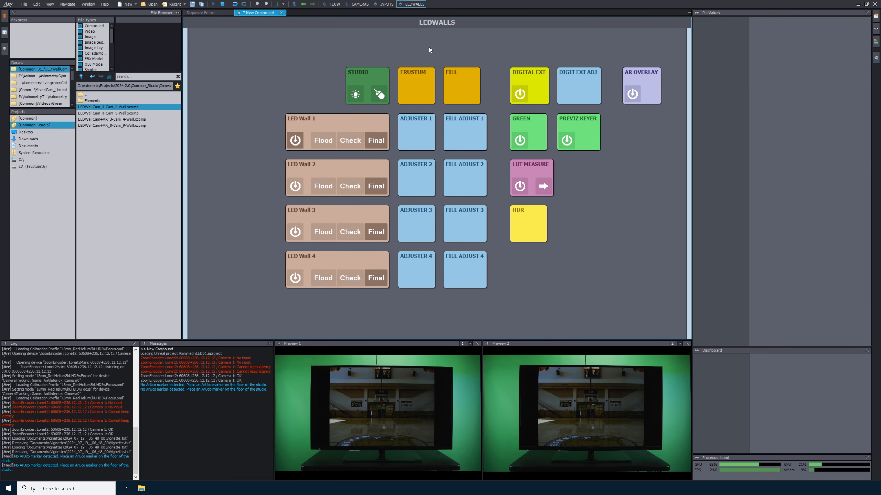
left_click(305, 122)
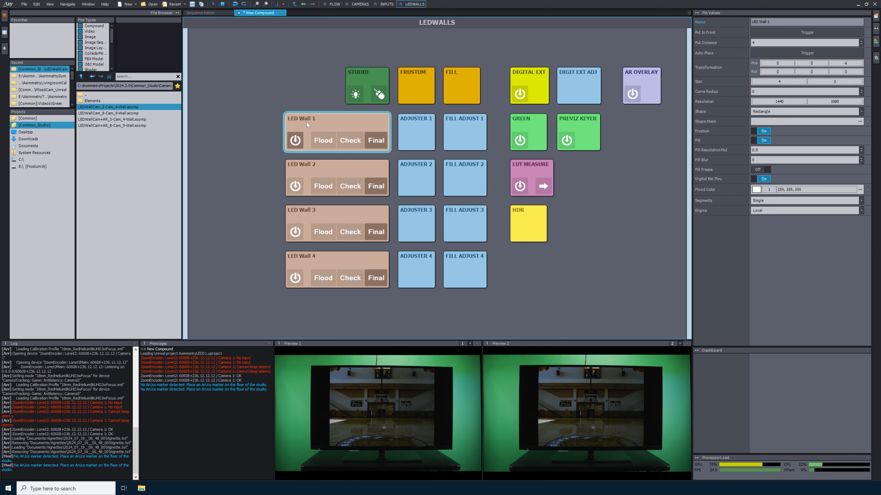
left_click(349, 140)
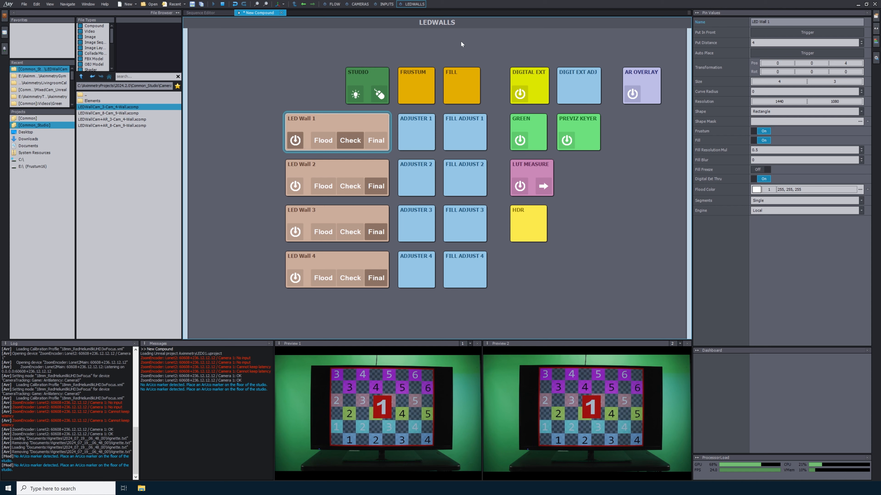
left_click(355, 94)
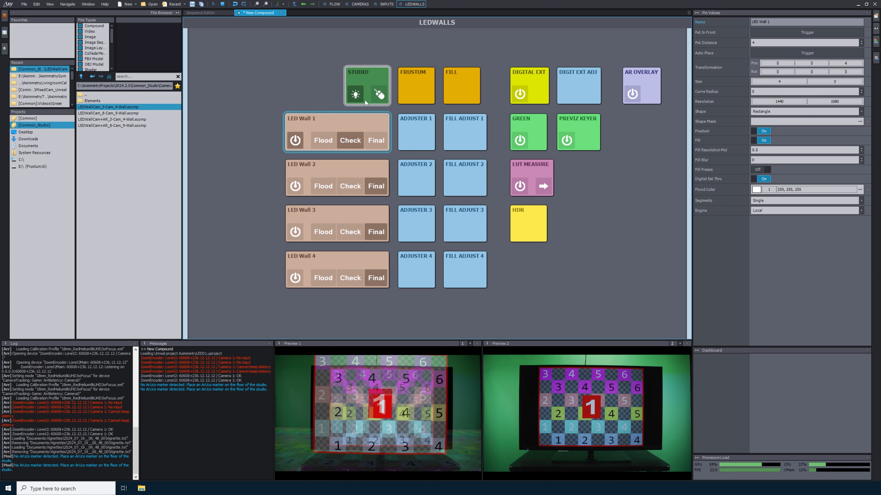
left_click(378, 97)
left_click_drag(374, 399, 409, 377)
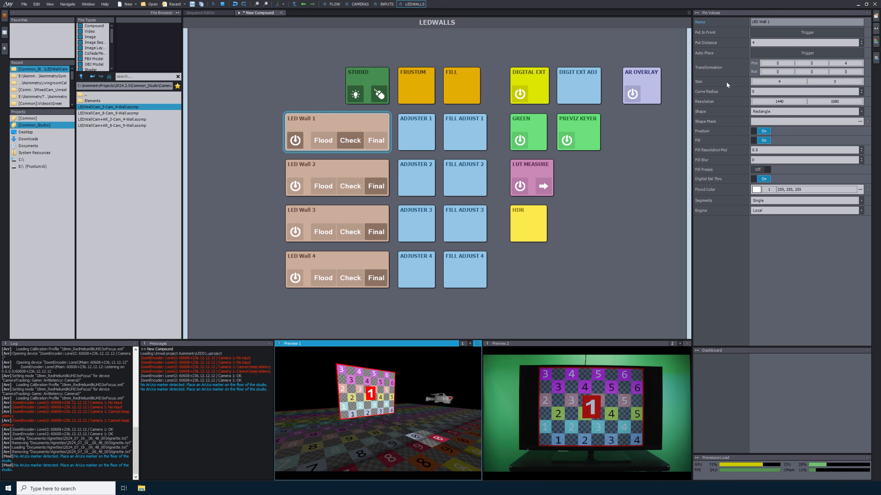
Set LED Wall 1's size to 1.2192 by 0.6858
left_click(706, 83)
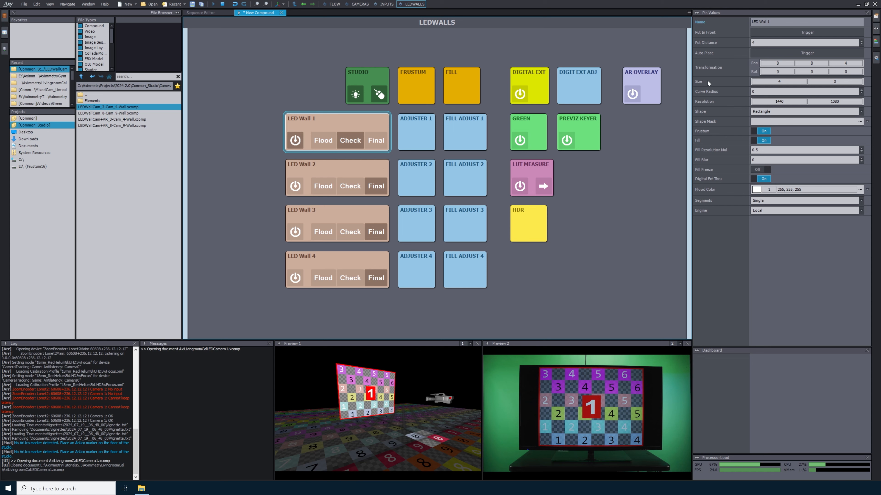
left_click(708, 81)
left_click(778, 81)
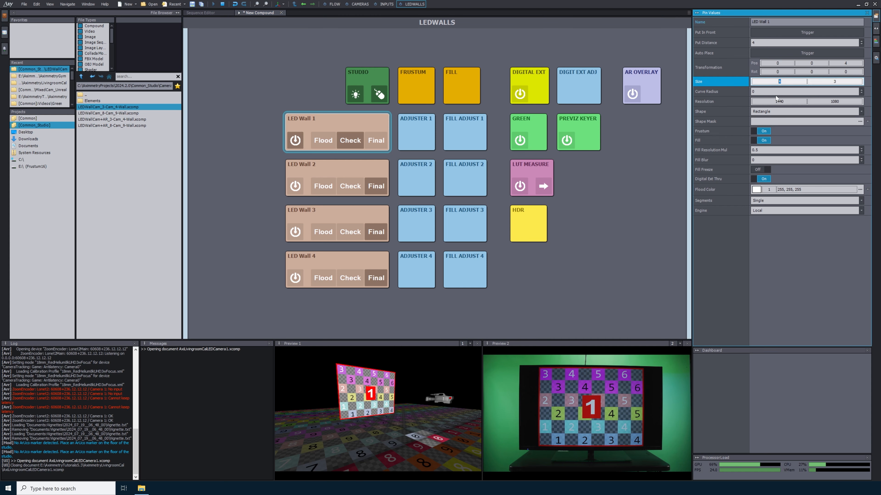
type("1.219")
type("2")
key("Tab")
type(".")
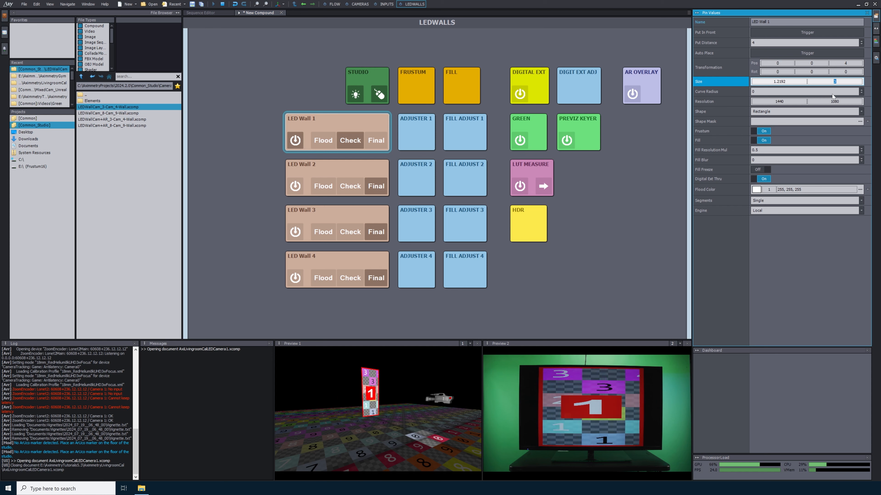
type("06858")
key("Return")
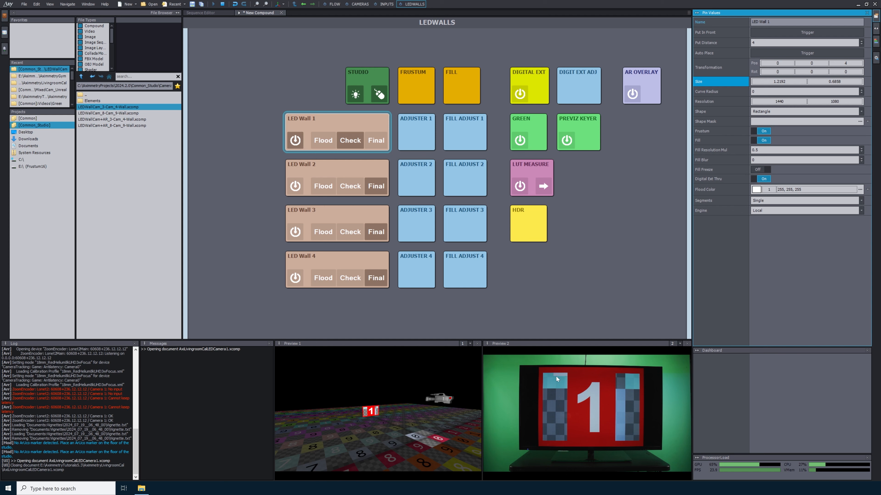
Set LED Wall 1's resolution to 3840 by 2160
left_click(780, 101)
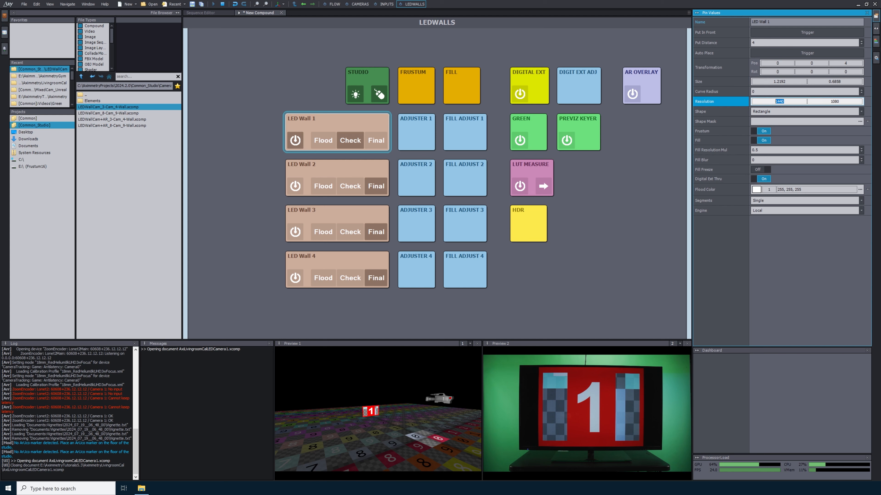
type("3840")
key("Tab")
type("2160")
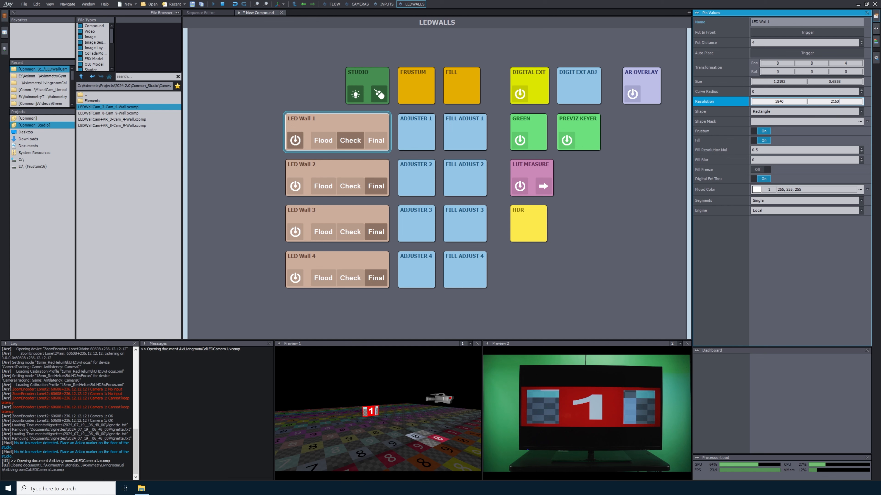
key("Return")
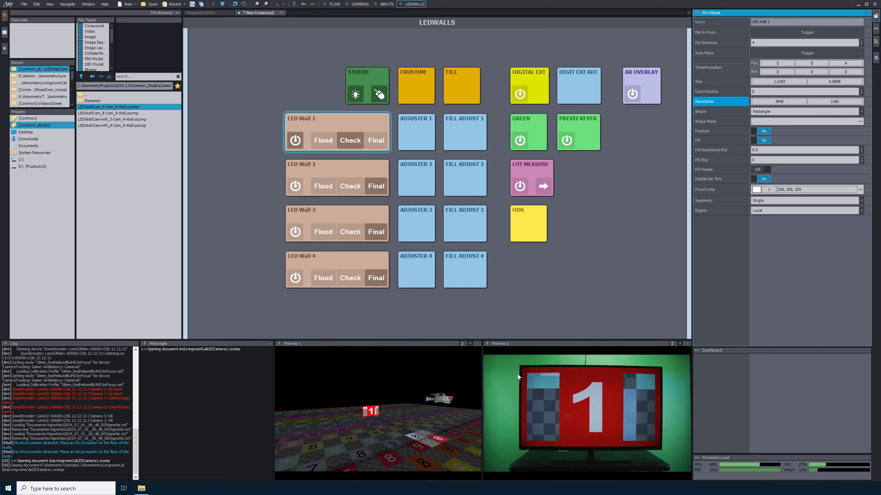
Return the STUDIO view to the tracked camera and run Auto Place on LED Wall 1
left_click_drag(410, 441, 404, 396)
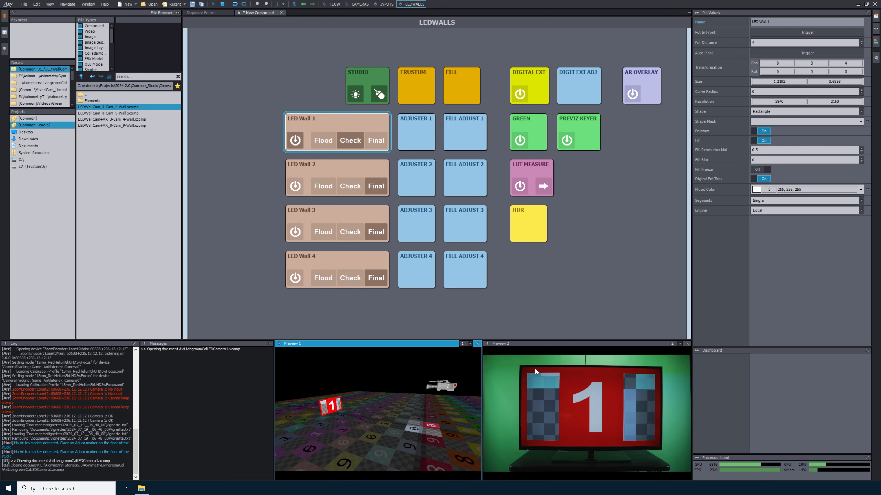
left_click(380, 95)
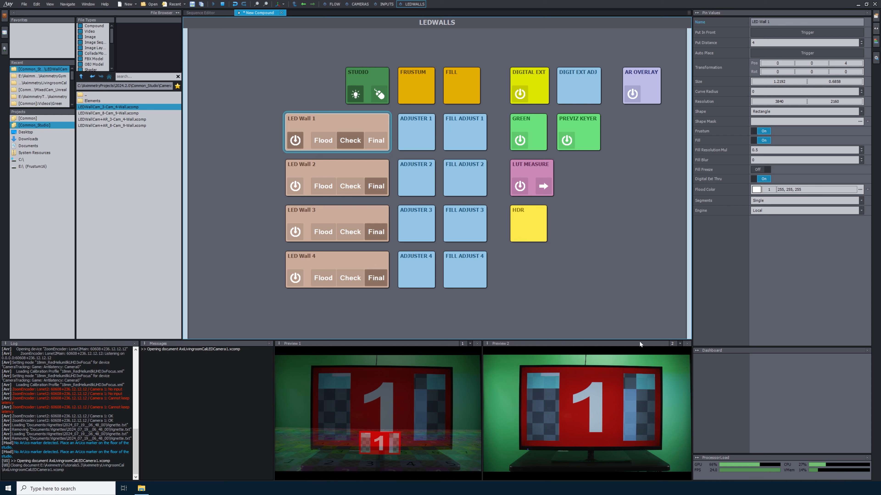
left_click(791, 54)
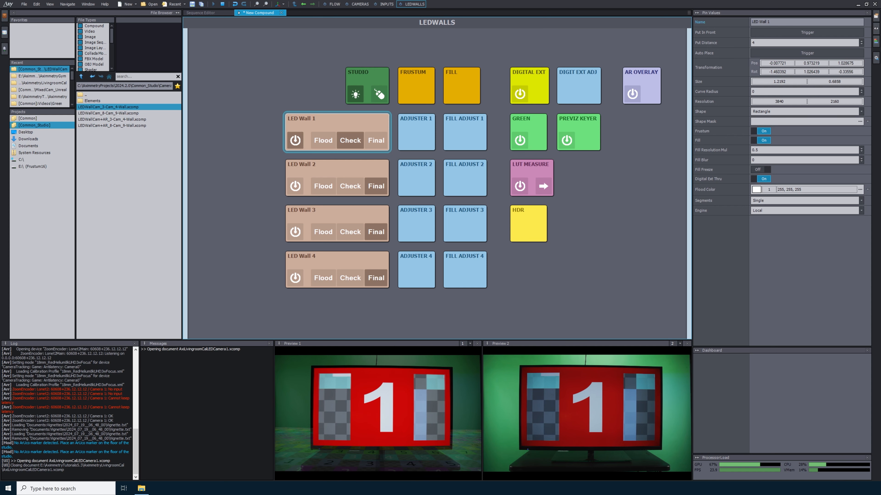
Fine-tune LED Wall 1's position by nudging its X, Y and Z values, bringing Z to 1.018675
left_click(779, 62)
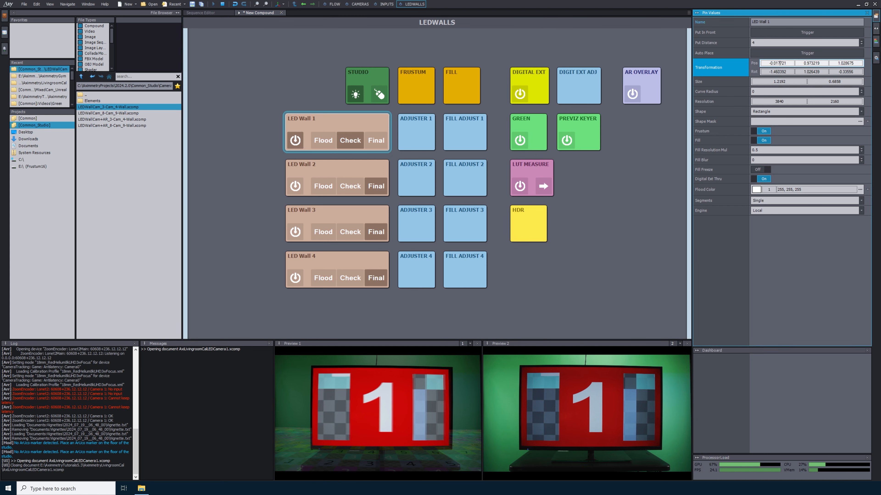
scroll(847, 64, "down", 1)
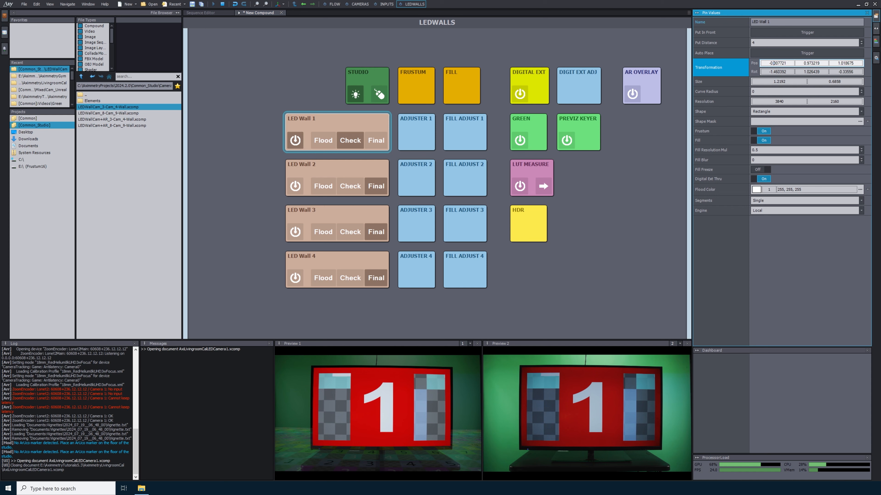
scroll(846, 63, "up", 2)
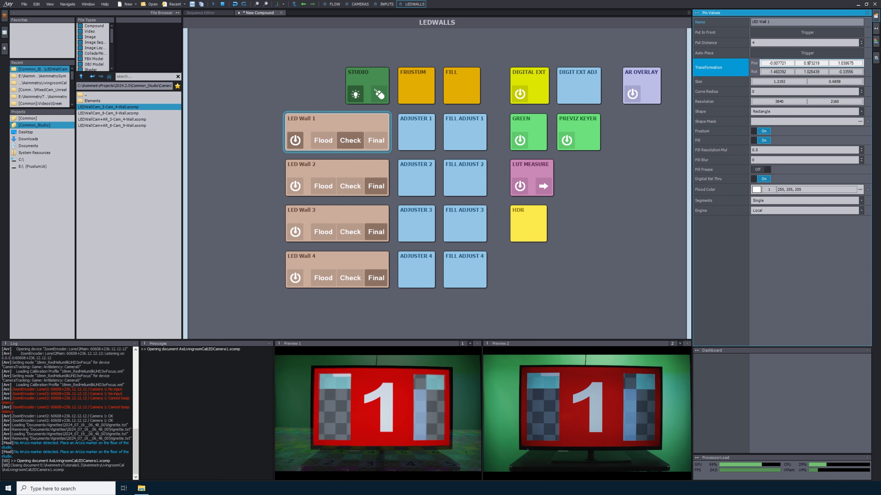
scroll(817, 63, "up", 1)
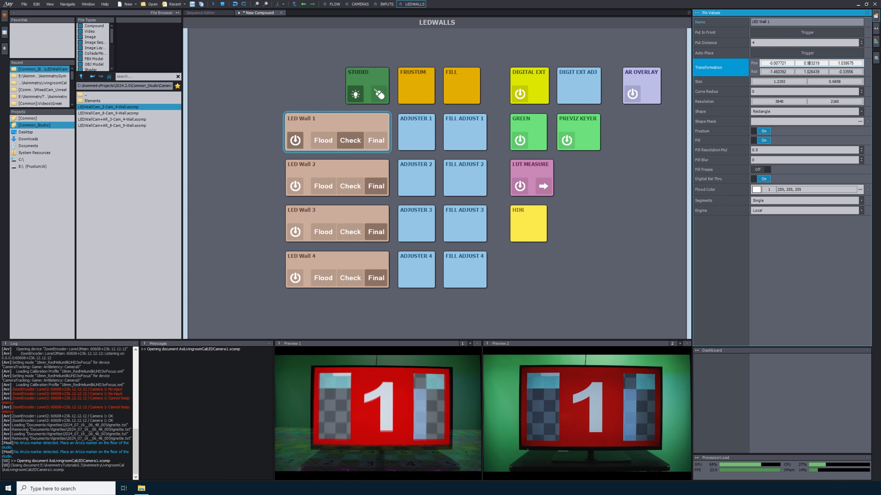
scroll(848, 63, "down", 1)
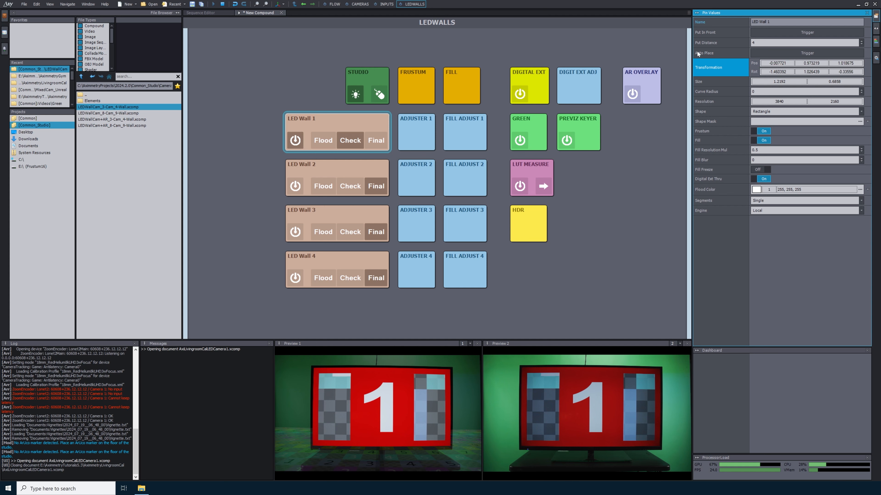
Inspect LED Wall 1's placement from the free studio camera, switch the studio view off and set the wall to Final mode
left_click(380, 95)
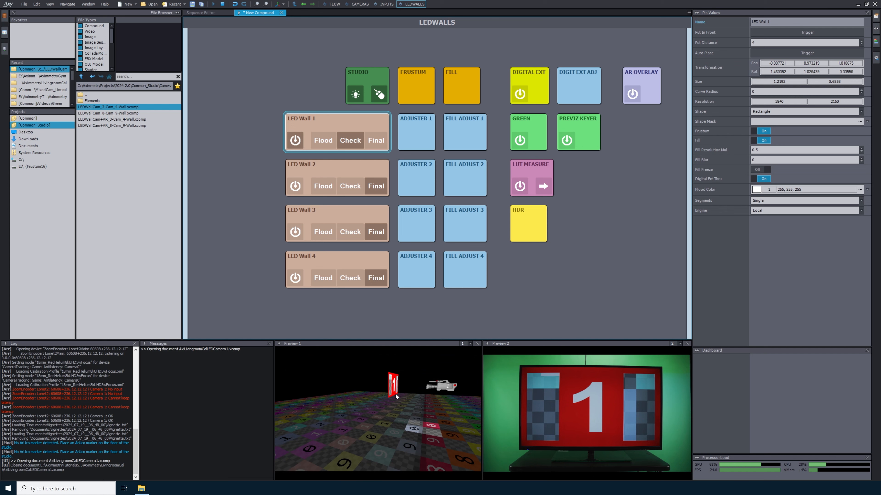
left_click_drag(401, 388, 416, 387)
right_click_drag(402, 388, 383, 384)
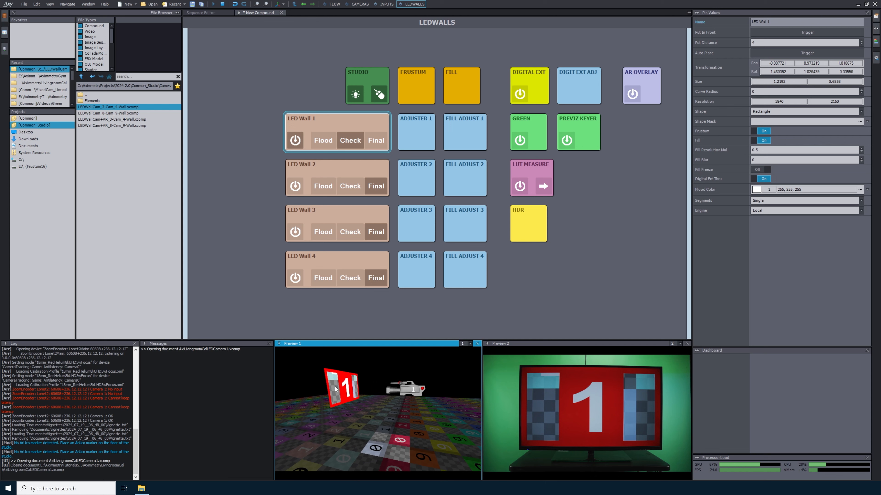
left_click(379, 98)
left_click(355, 95)
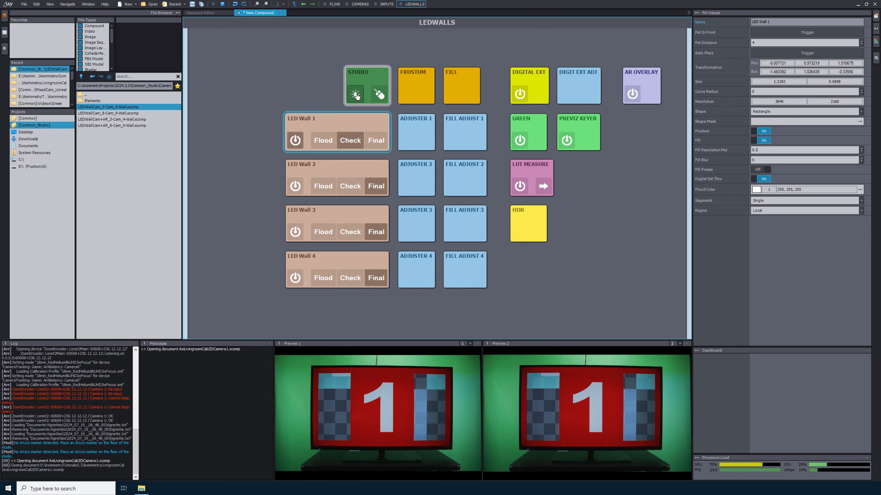
left_click(376, 141)
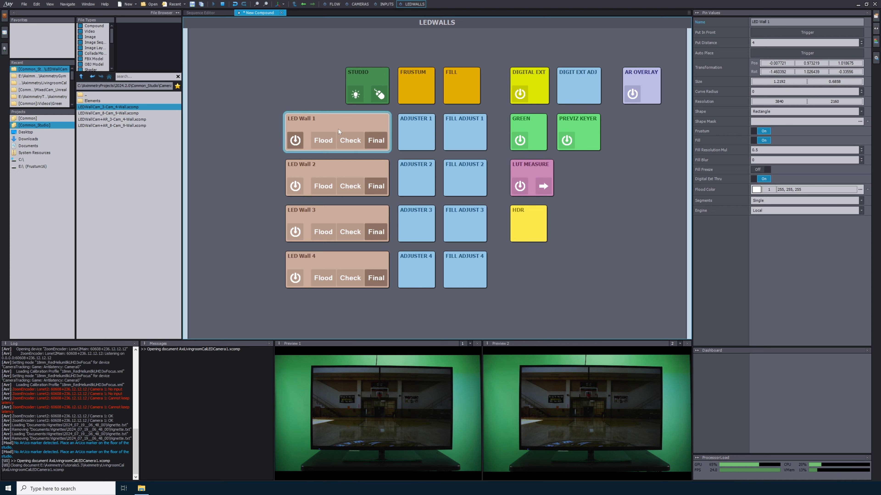
Show the virtual studio and switch on LED Walls 2, 3 and 4
left_click(356, 94)
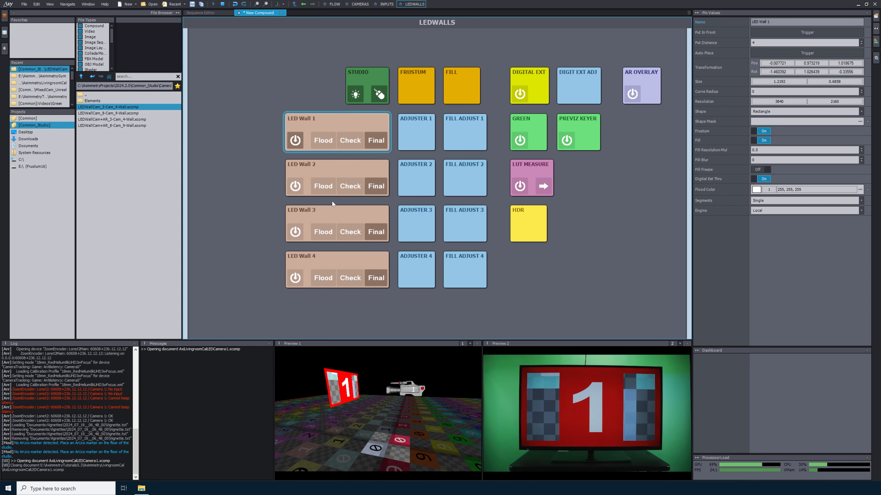
left_click(296, 186)
left_click(295, 231)
left_click(291, 276)
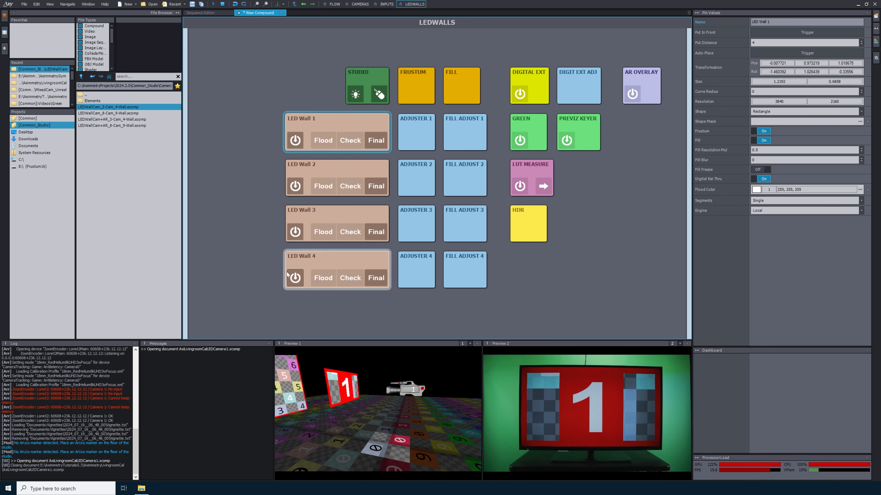
middle_click_drag(325, 419, 420, 419)
left_click_drag(399, 419, 383, 456)
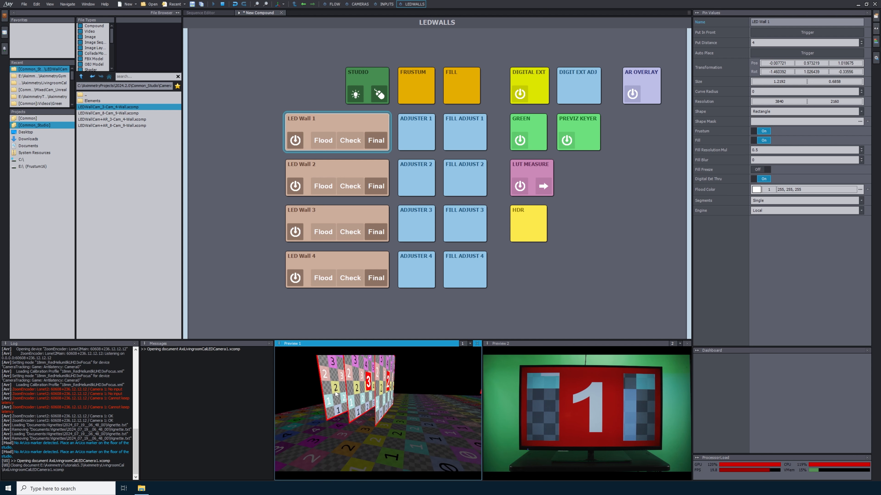
Switch off LED Walls 2, 3 and 4 and return the STUDIO view to the camera image
left_click(318, 169)
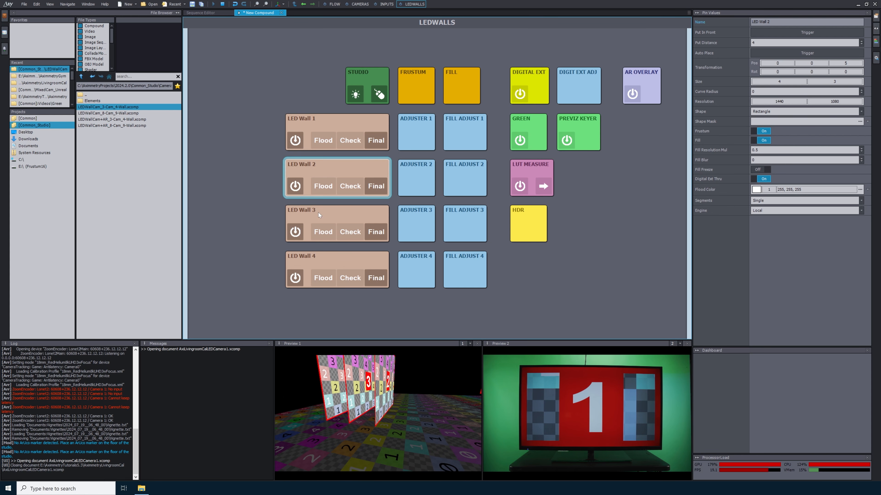
left_click(295, 188)
left_click(296, 232)
left_click(295, 277)
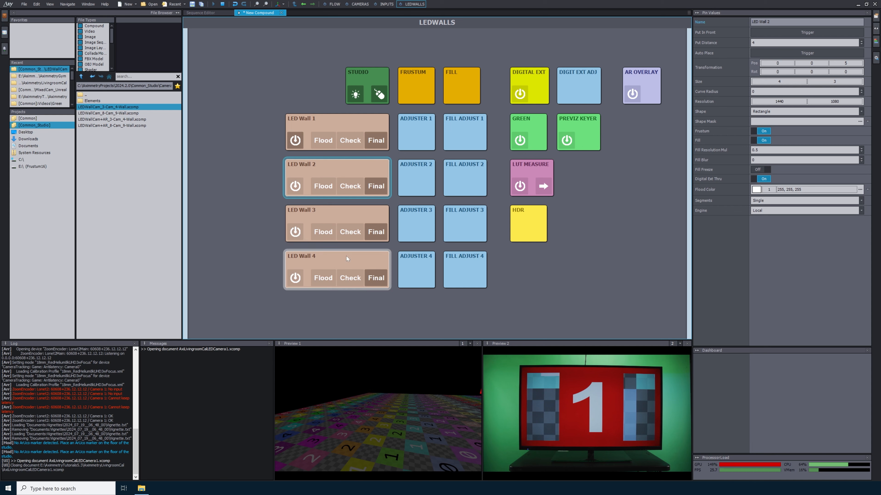
left_click(379, 94)
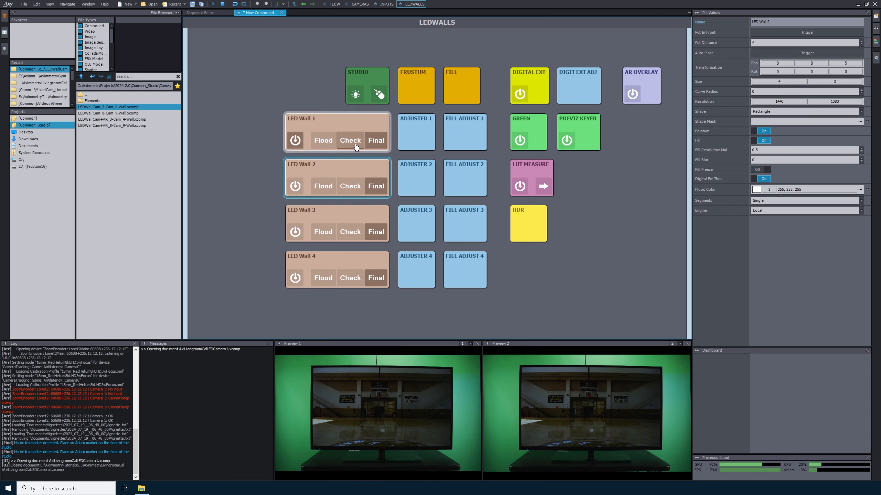
Try a brightness of 2 on LED Wall 1's ADJUSTER 1 and settle on 1.2
left_click(317, 116)
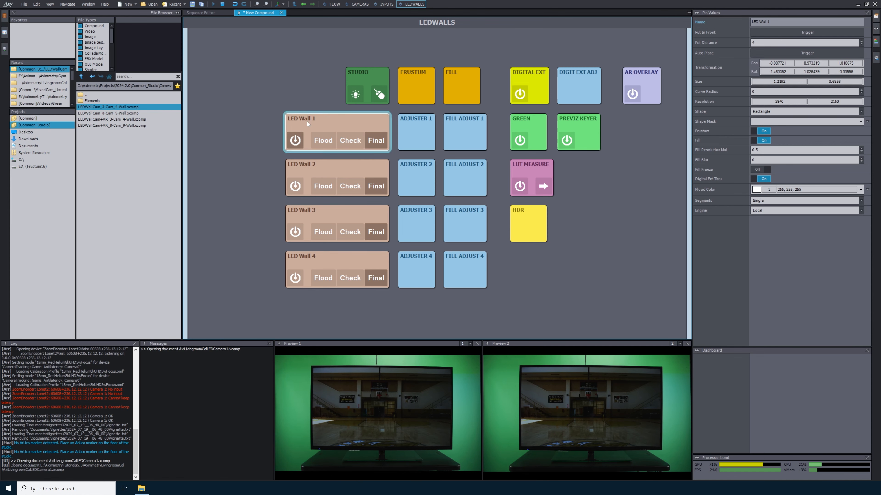
left_click(418, 135)
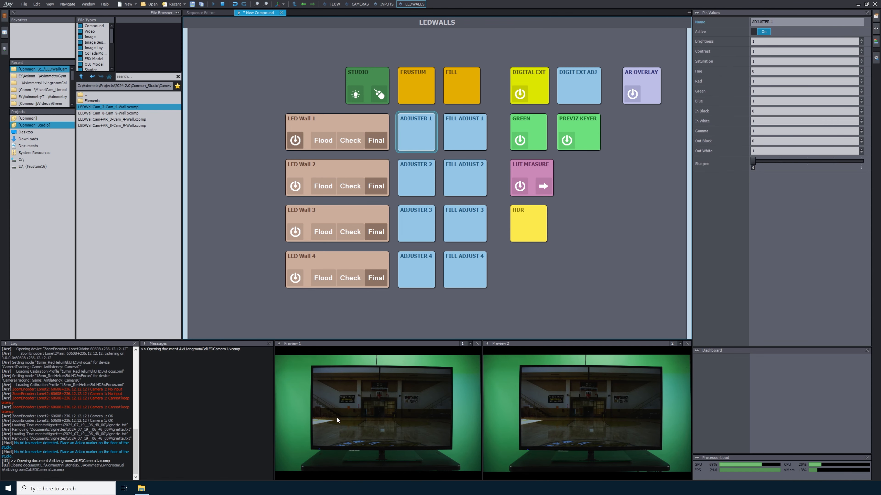
left_click(745, 41)
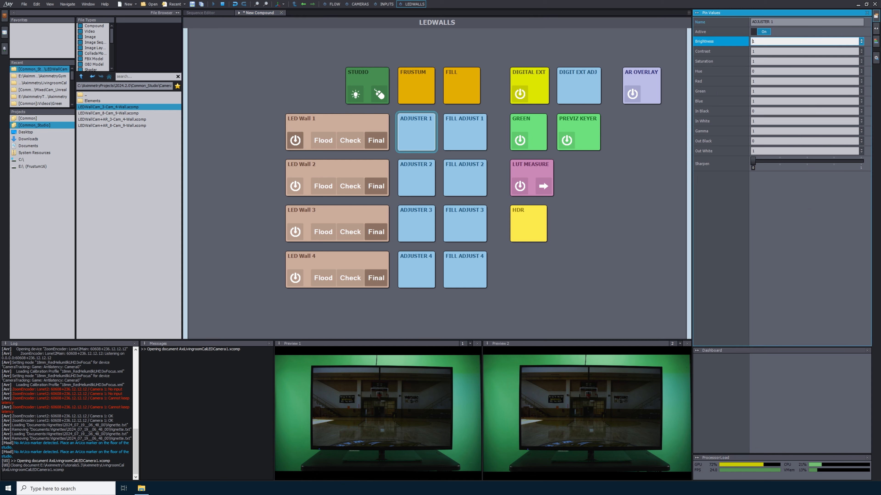
type("2")
key("Return")
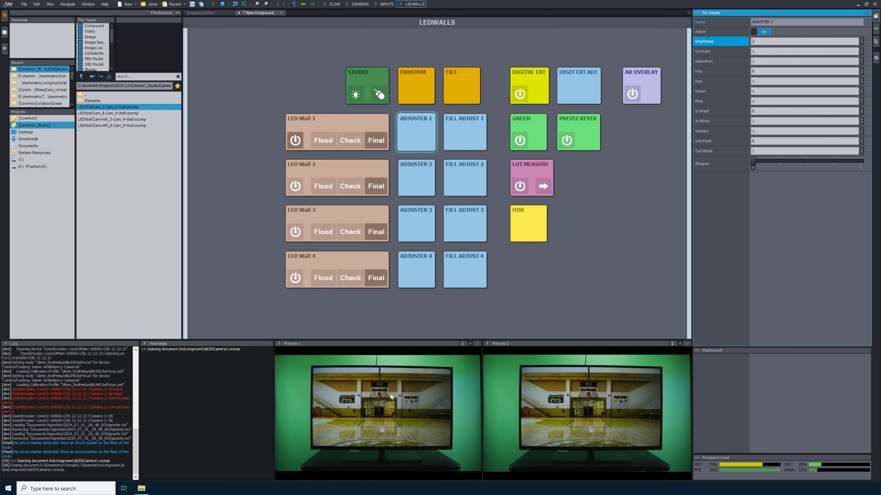
left_click(743, 42)
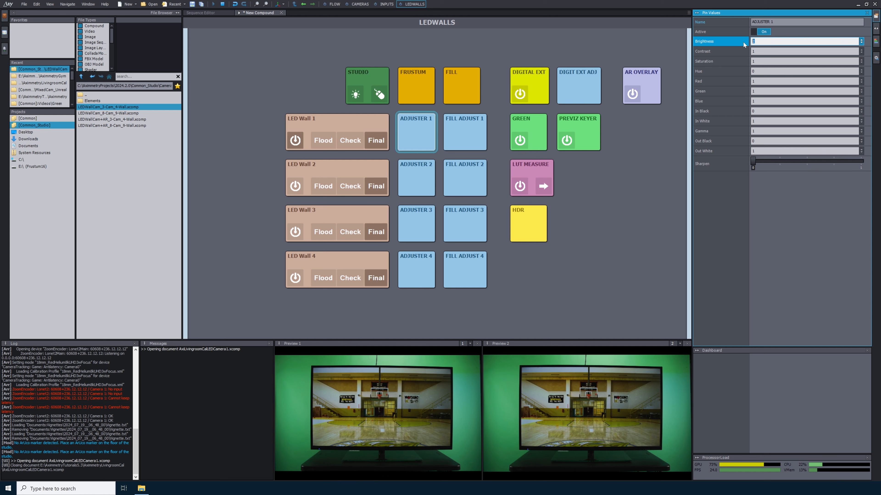
type("1.2")
key("Return")
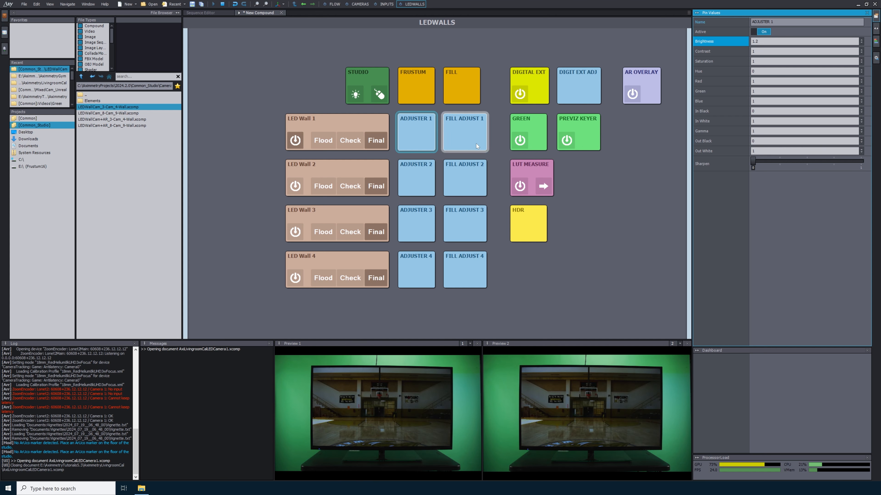
Try brightness values of 0.5 and 0.45 on FILL ADJUST 1 and reset it to 1
left_click(465, 137)
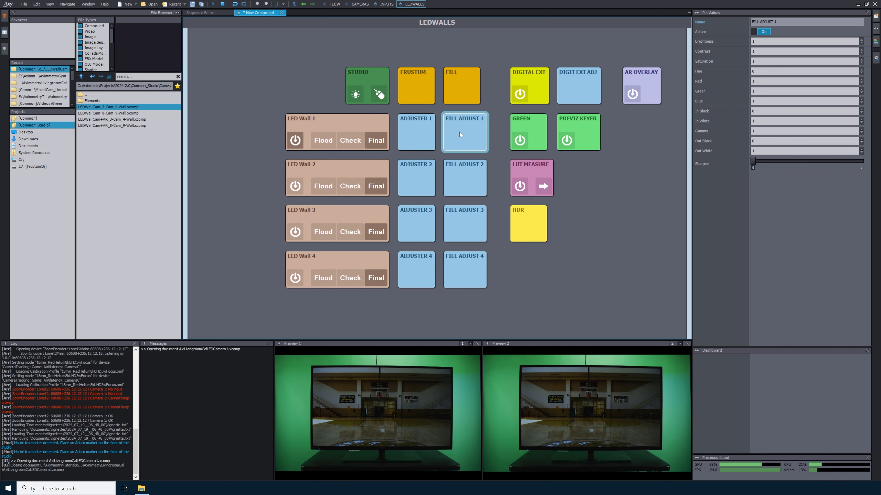
left_click(753, 41)
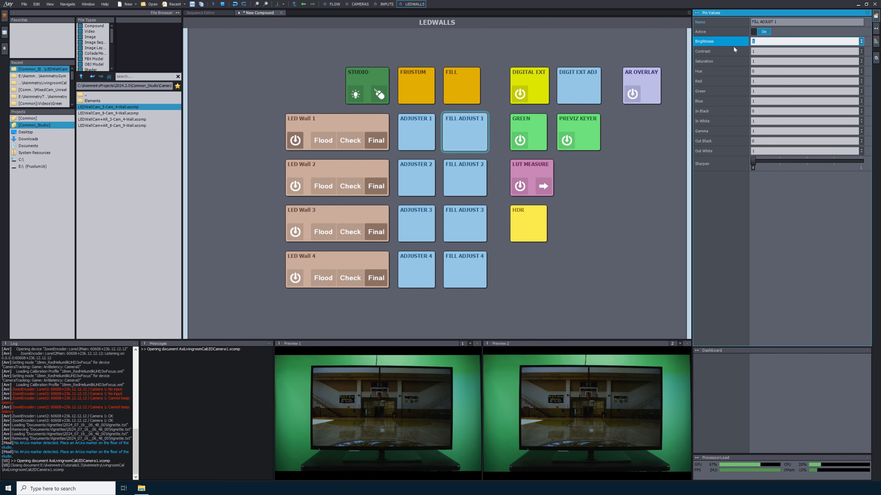
type("0.5")
key("Return")
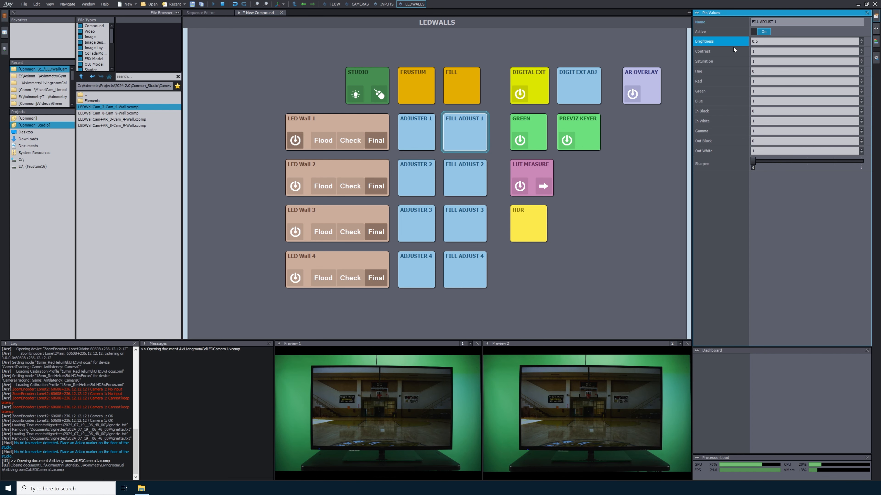
left_click(757, 41)
type("0.45")
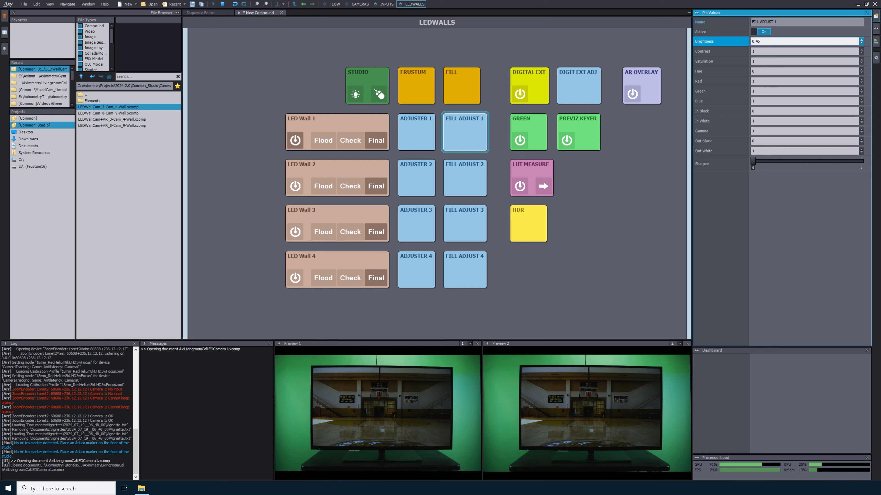
key("Return")
type("1")
key("Return")
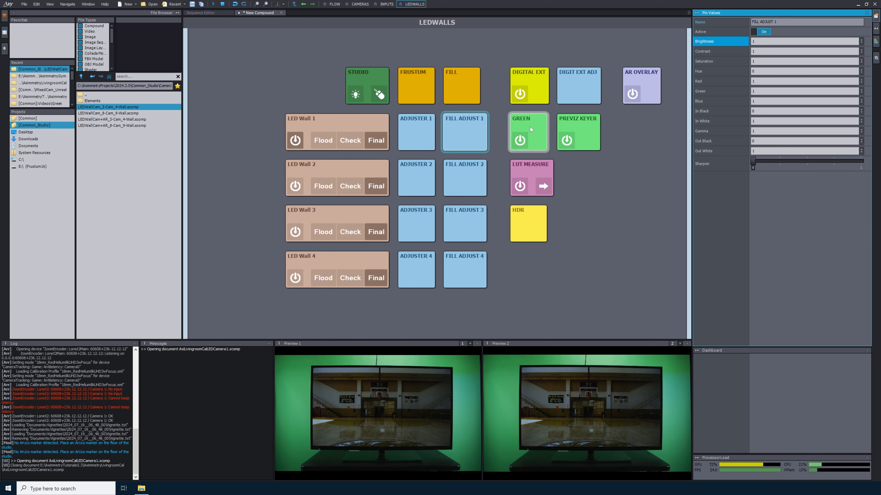
Test GREEN mode on the LED wall together with the previz keyer and switch GREEN back off
left_click(524, 142)
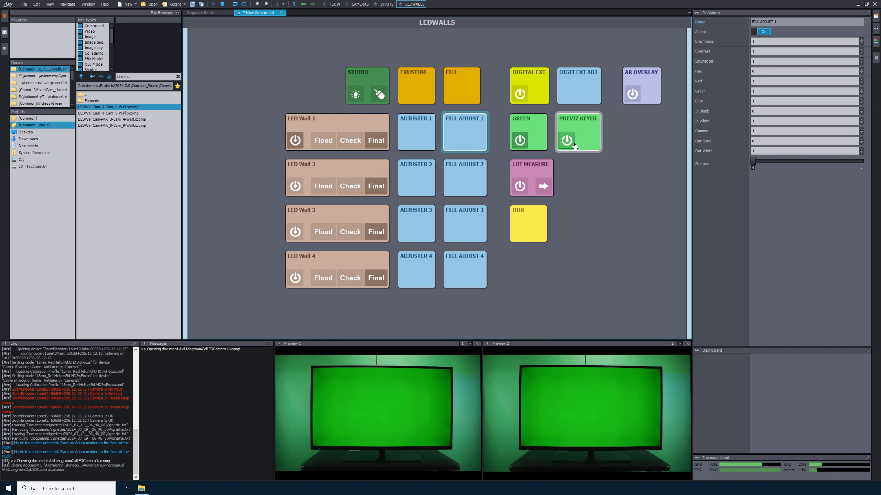
left_click(567, 142)
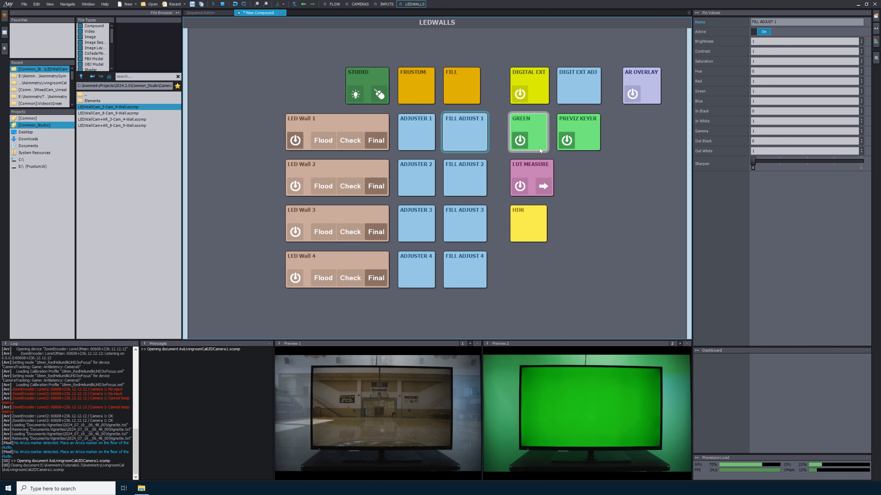
left_click(519, 140)
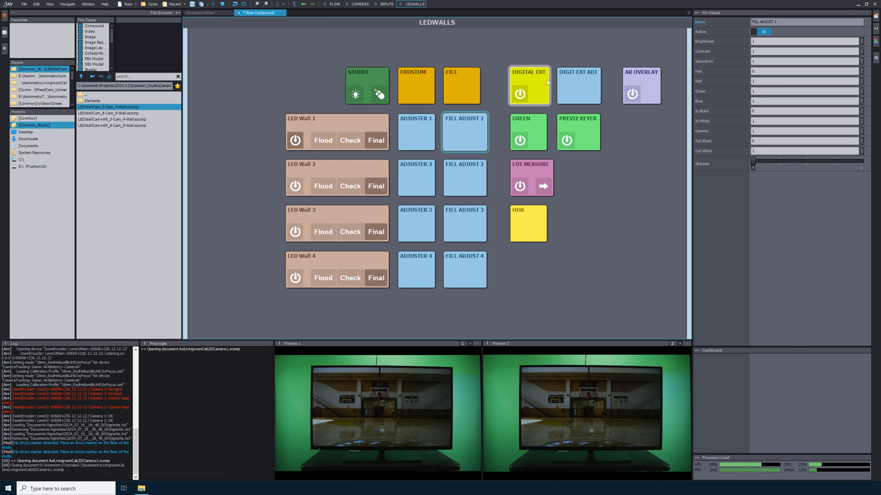
Turn on the digital extension, test its alignment with LED Wall 1 in Check mode and return the wall to Final
left_click(527, 77)
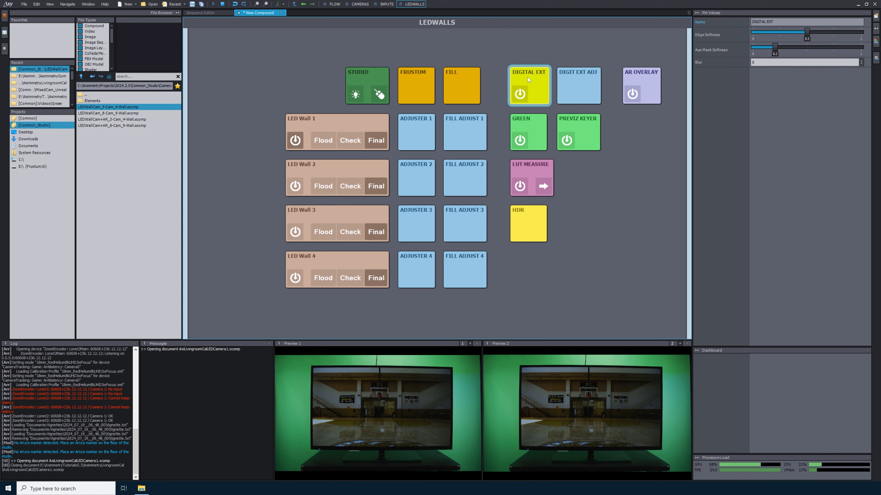
left_click(521, 95)
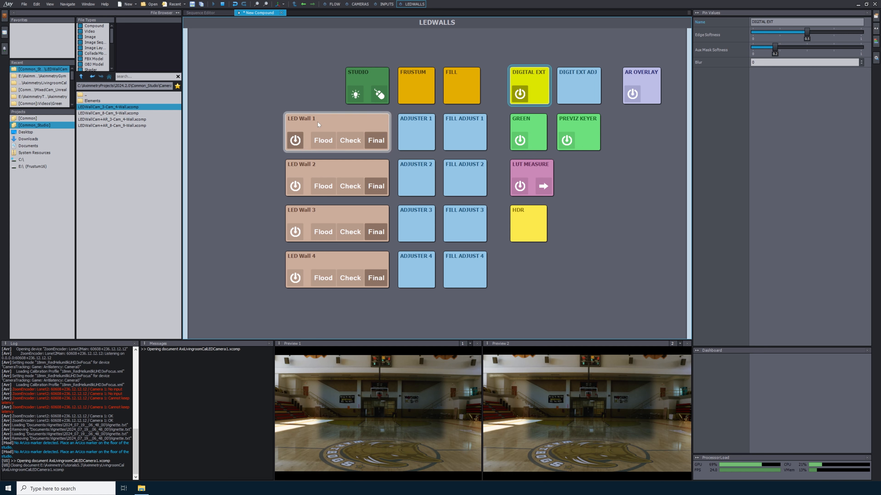
left_click(332, 120)
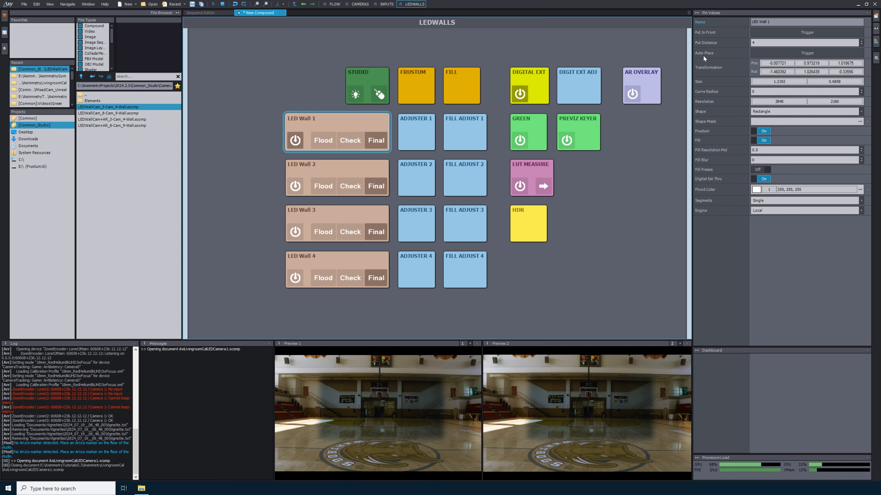
left_click(351, 141)
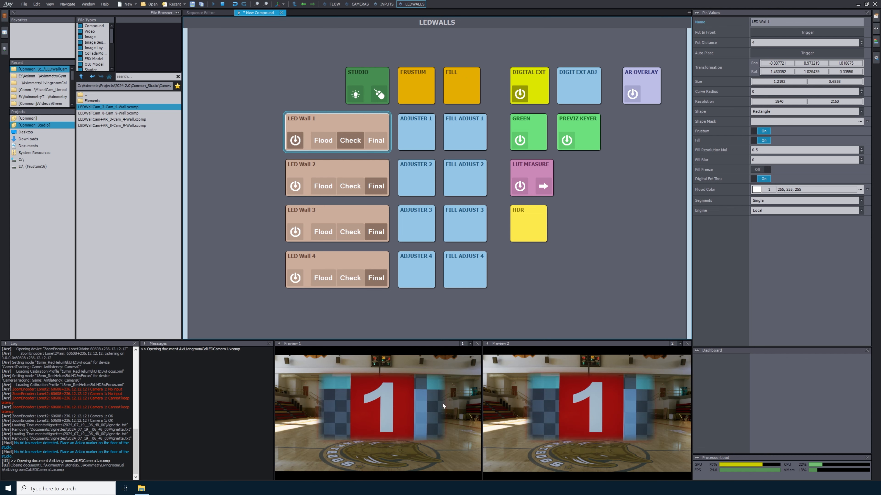
left_click(376, 141)
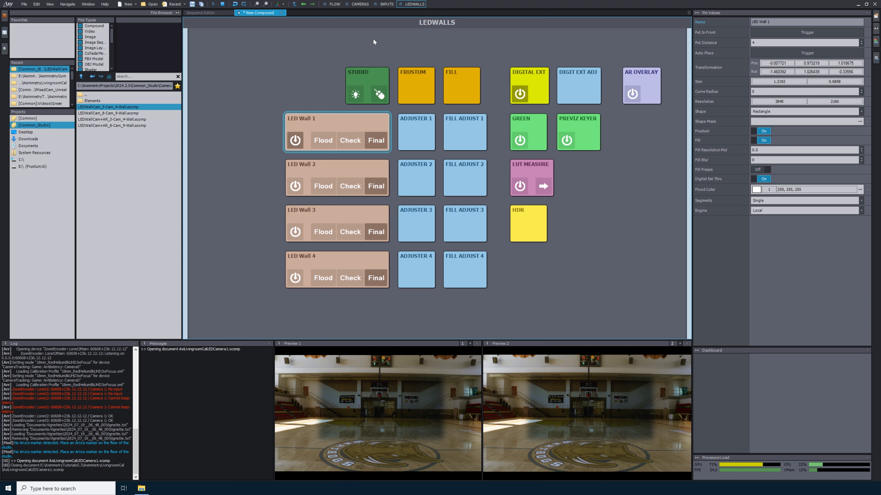
View the camera input's ADJUSTER 1 settings and set the LED wall's ADJUSTER 1 blue and green values to 0.9
left_click(381, 5)
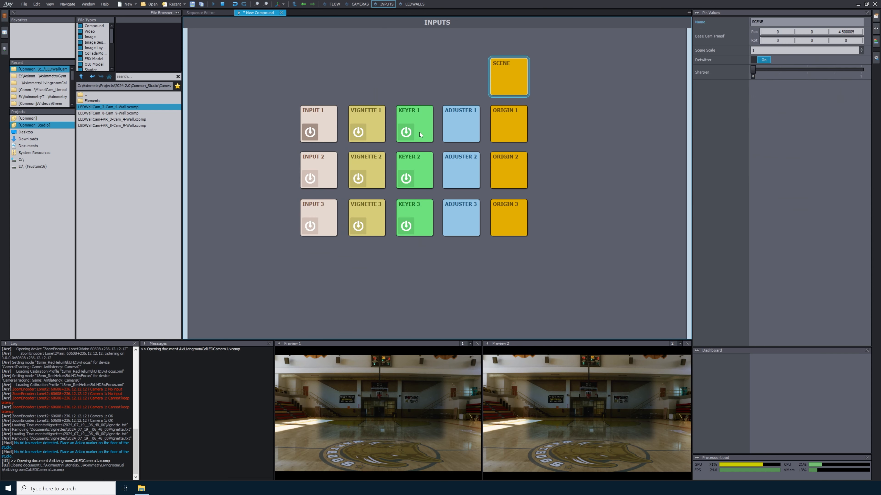
left_click(467, 129)
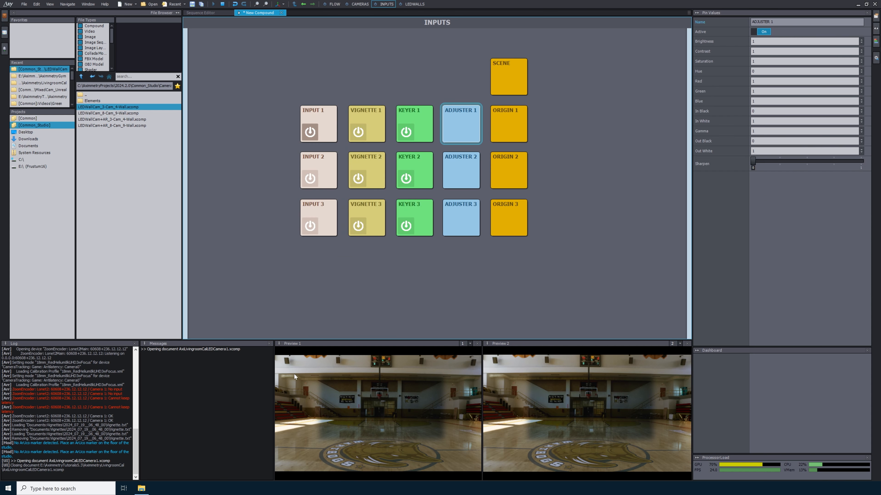
left_click(424, 4)
left_click(417, 138)
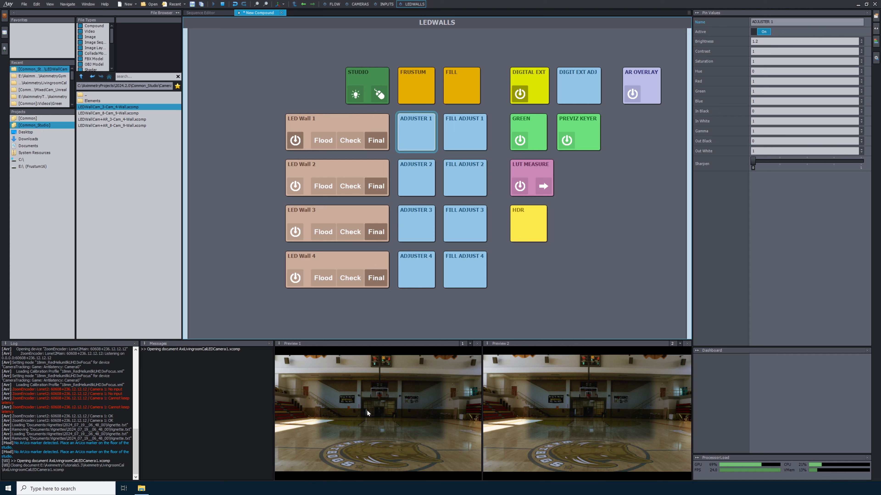
left_click(763, 104)
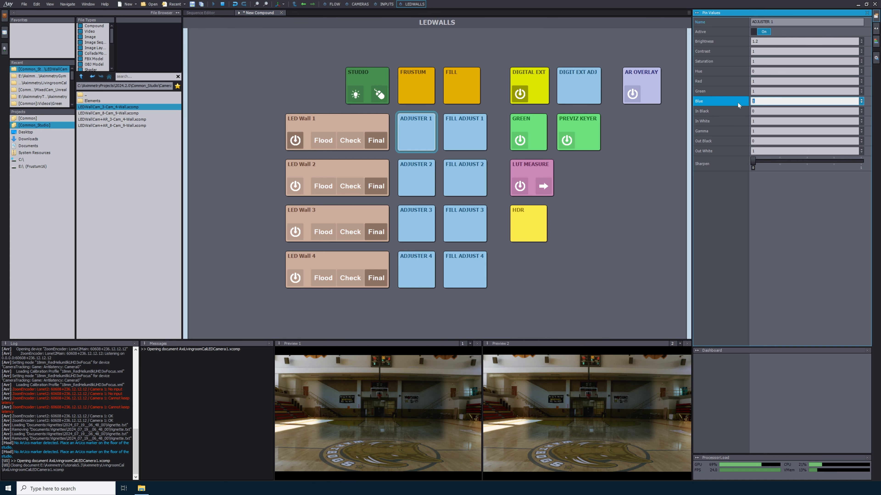
key("Return")
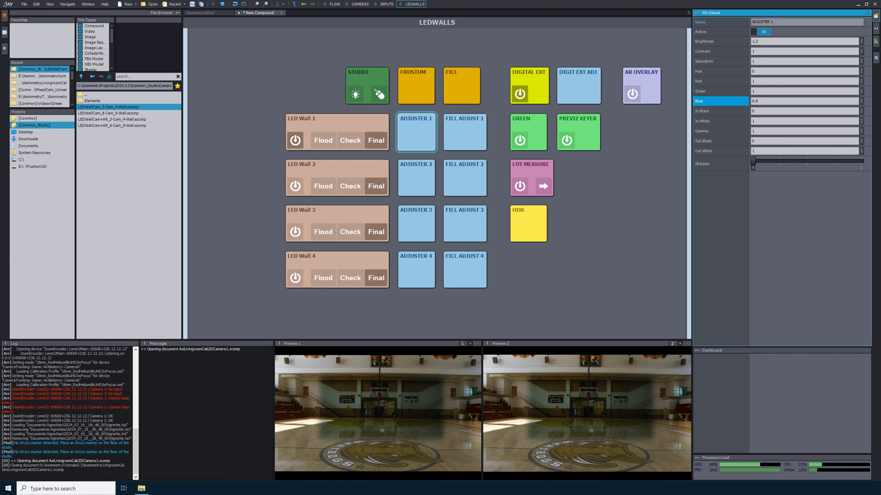
left_click(747, 94)
type(".9")
key("Return")
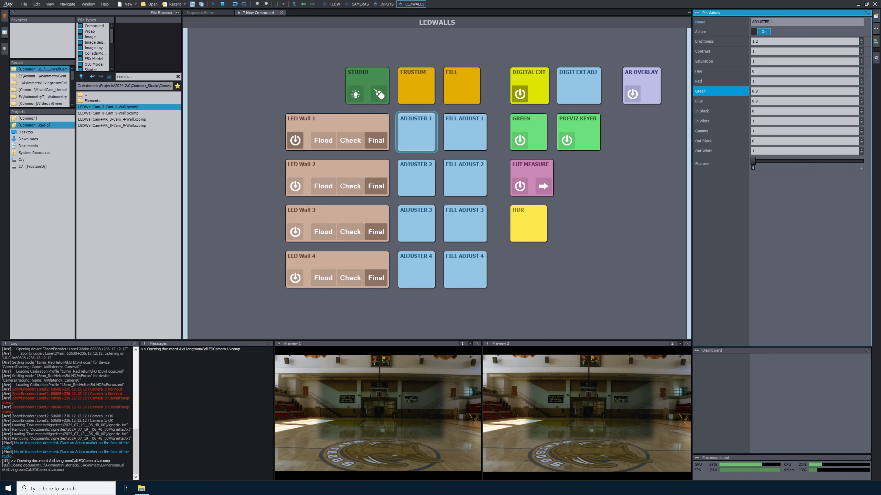
Reset the green and blue values of LED Wall 1's ADJUSTER 1 to 1
left_click(745, 94)
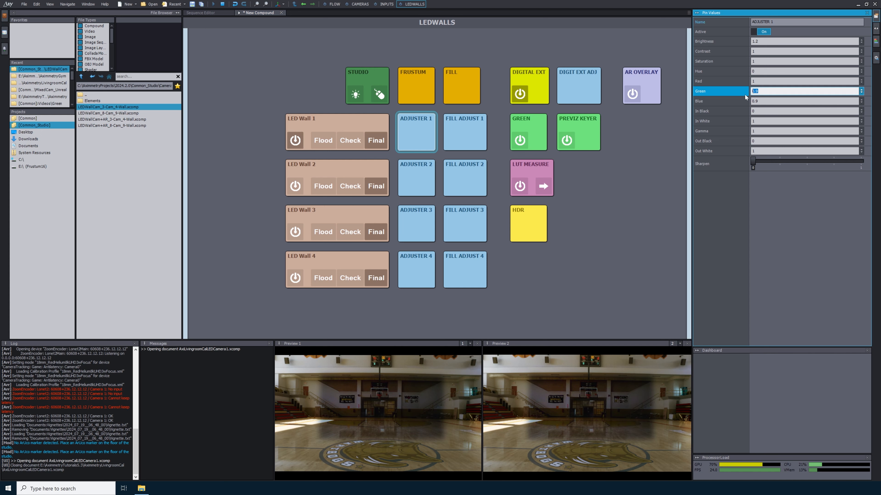
type("1")
key("Return")
left_click(743, 101)
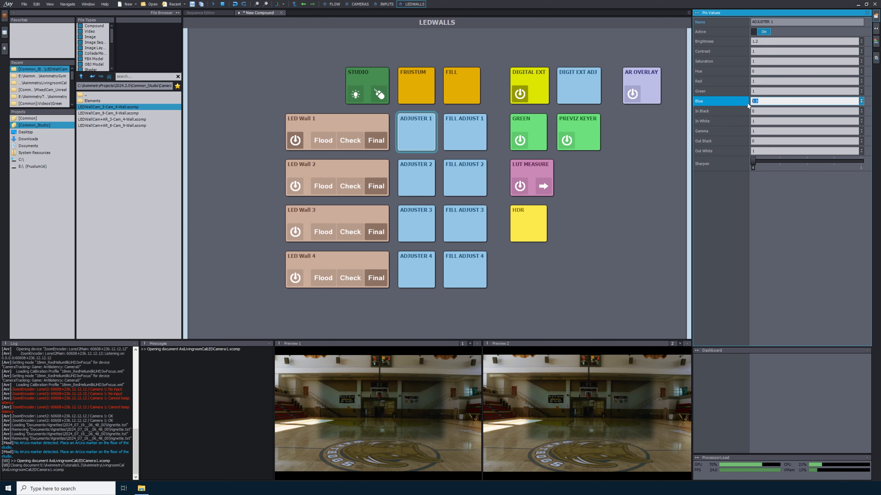
type("1")
key("Return")
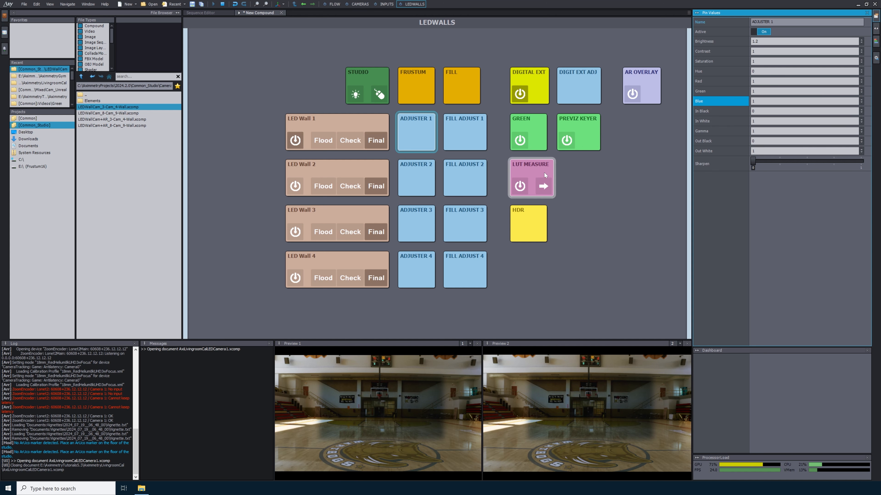
Start the LUT measurement, advance it to the camera alignment instructions and switch it off again
left_click(522, 187)
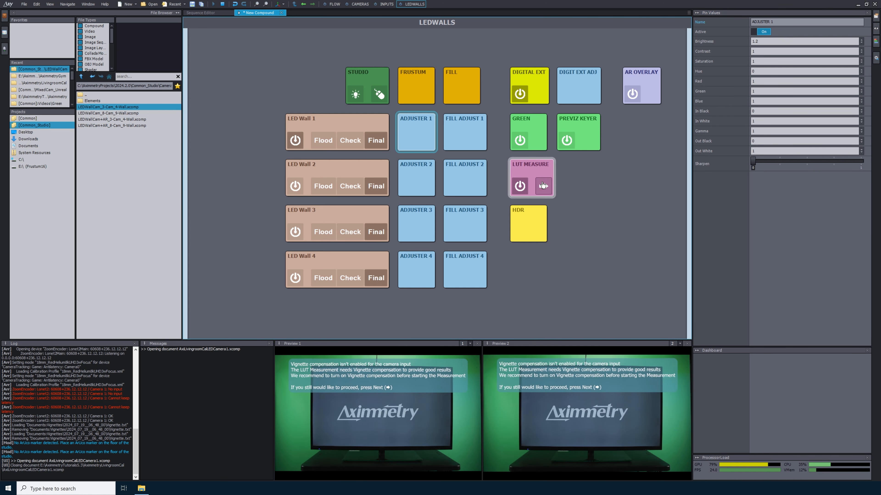
left_click(544, 194)
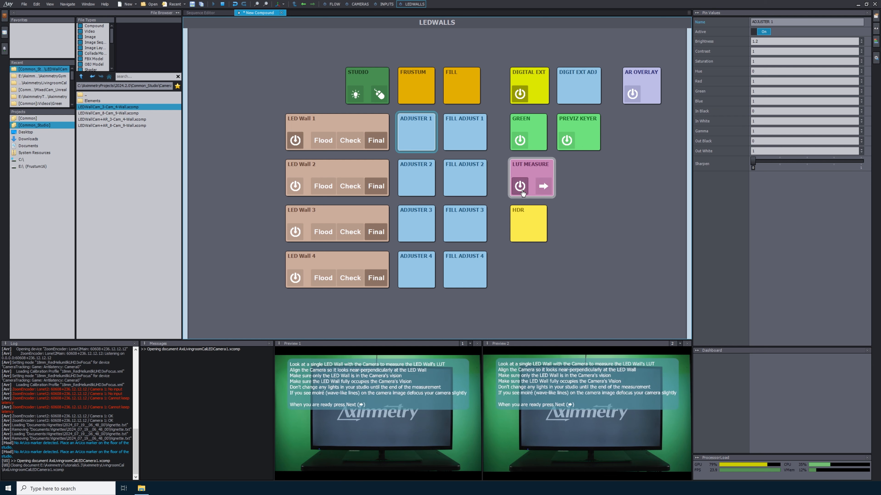
left_click(532, 193)
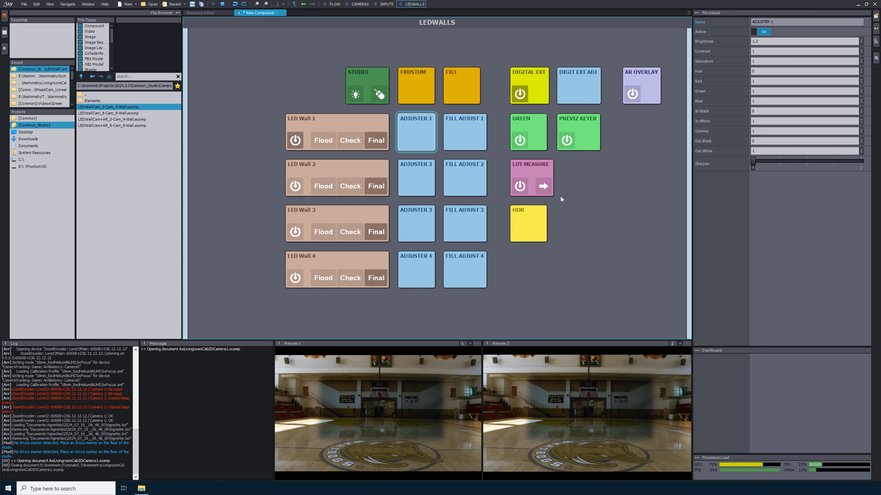
left_click(541, 167)
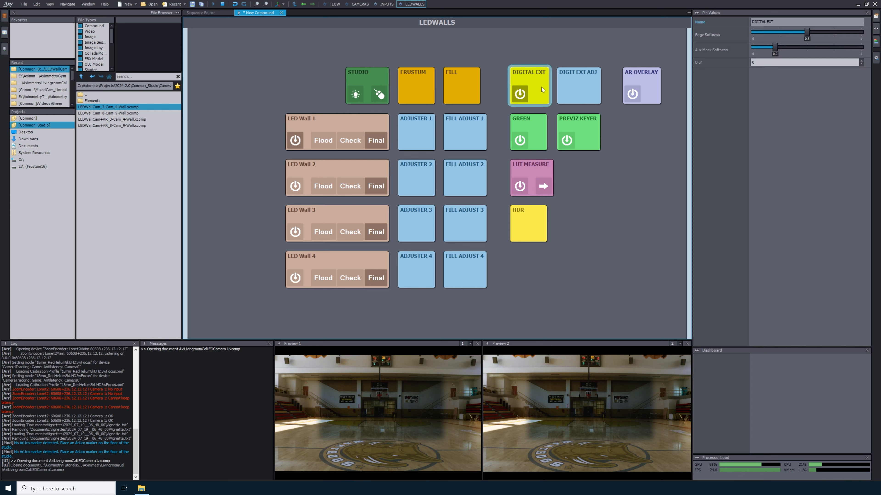
Try a Blue value of 1.2 on the digital extension adjuster and restore it to 1
left_click(579, 89)
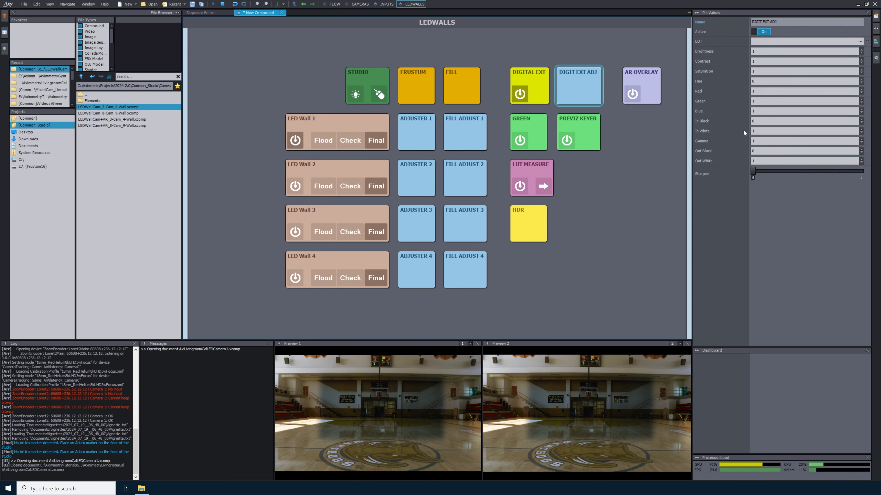
left_click(749, 112)
type("1.2")
key("Return")
type("1")
key("Return")
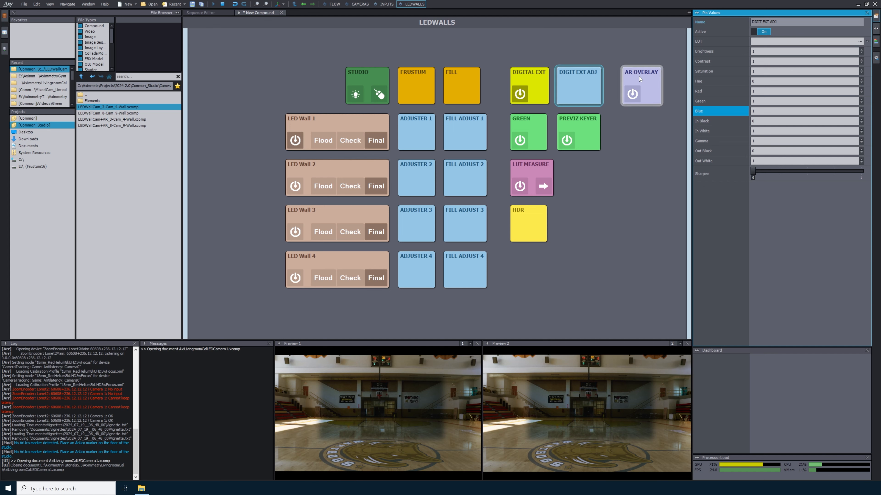
left_click(633, 94)
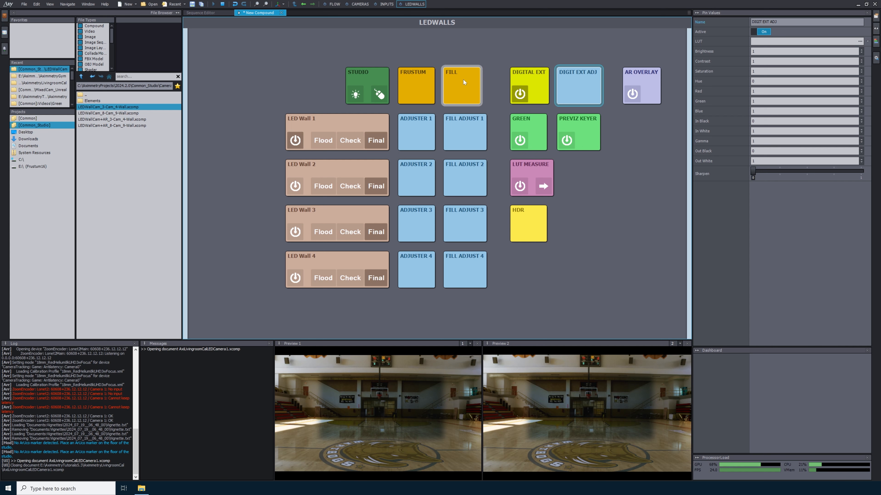
Try a vertical resolution of 2160 for the frustum and restore it to 1080
left_click(407, 85)
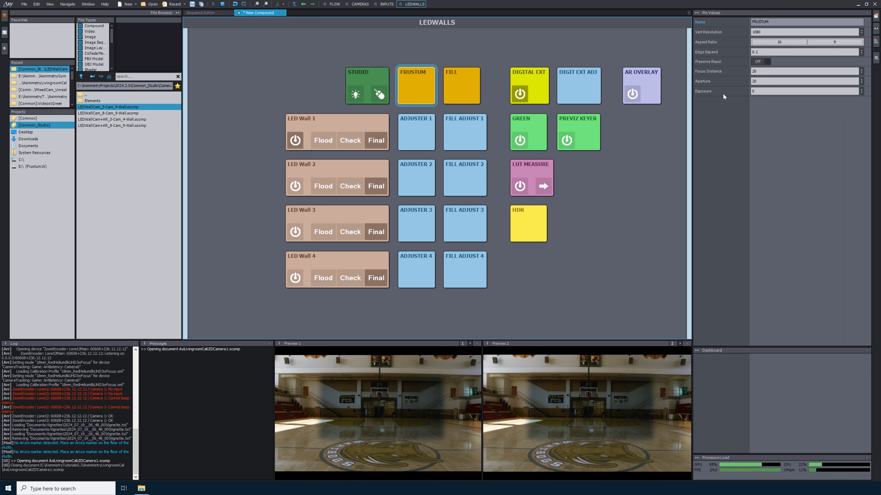
left_click(734, 31)
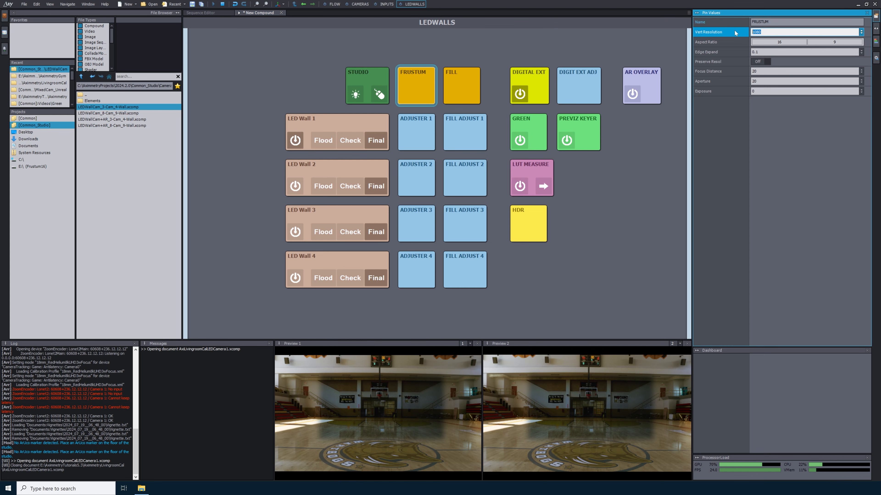
type("2160")
key("Return")
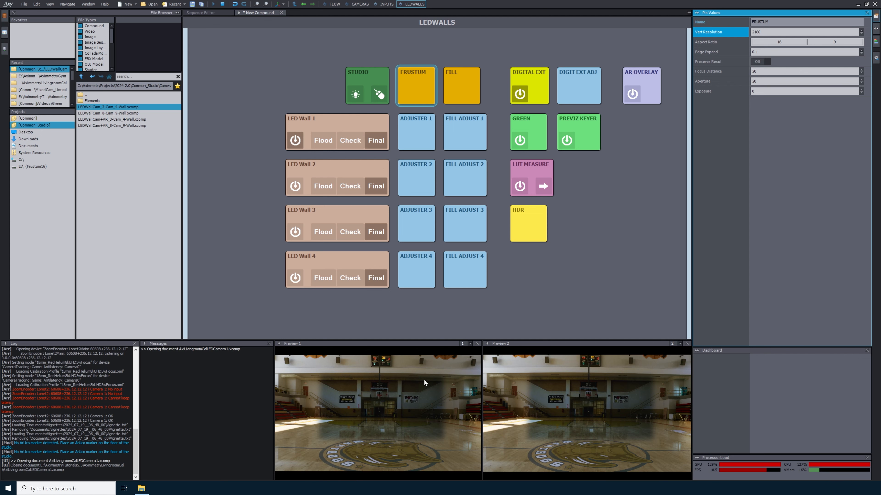
left_click(744, 30)
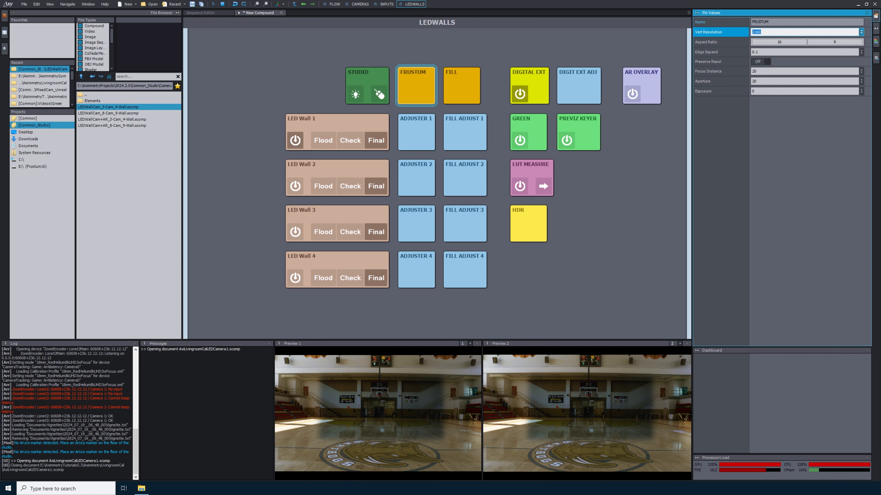
type("1080")
key("Return")
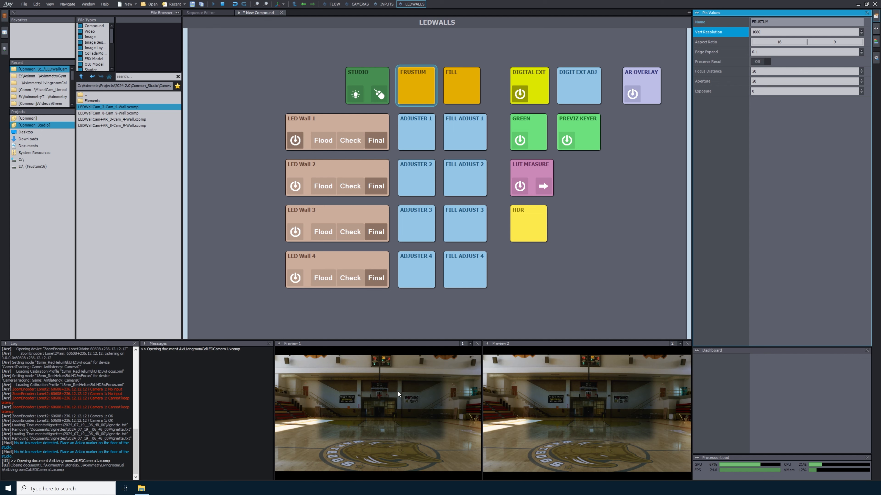
Set the frustum's Edge Expand to 0.2, then raise it to 0.3
double_click(757, 52)
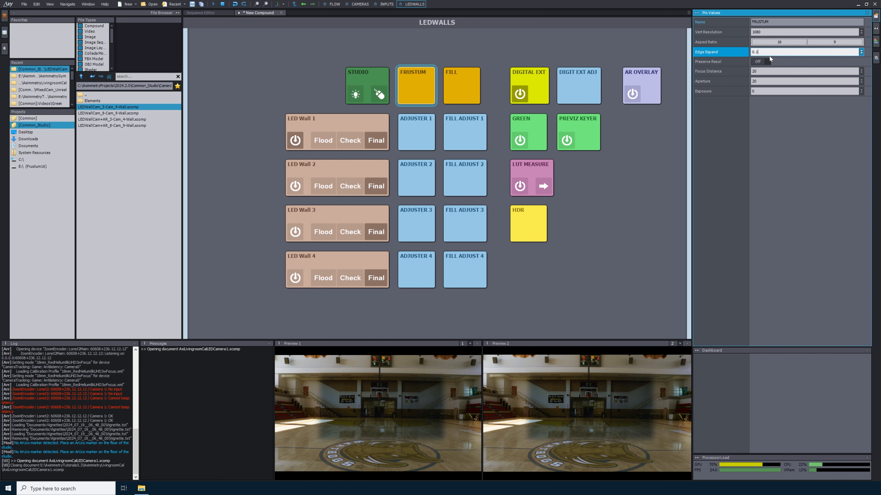
key("ctrl+a")
left_click(487, 469)
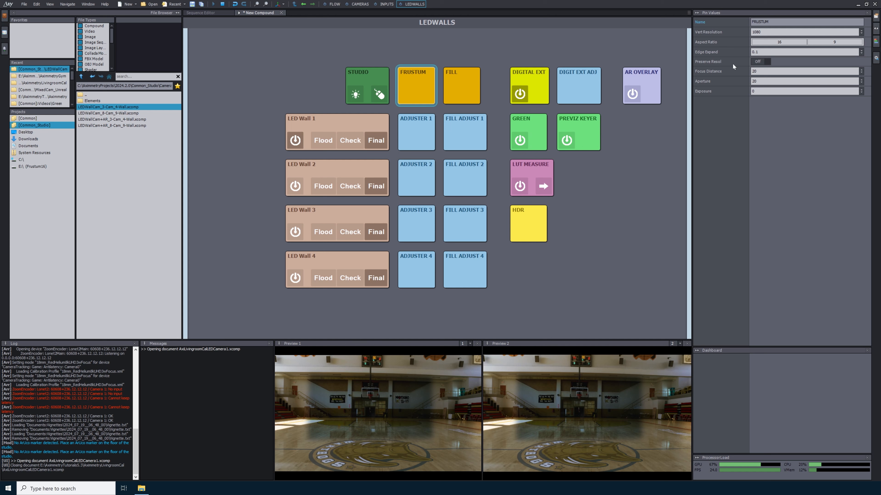
left_click(700, 55)
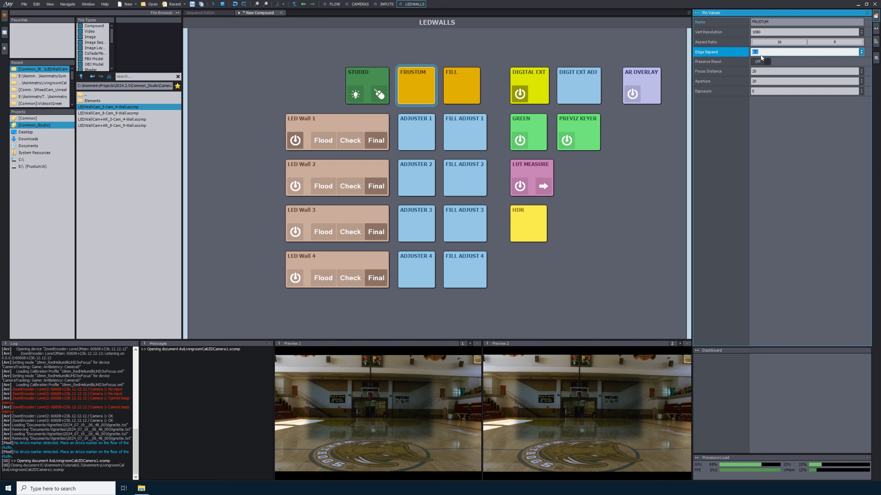
type("0.2")
key("Return")
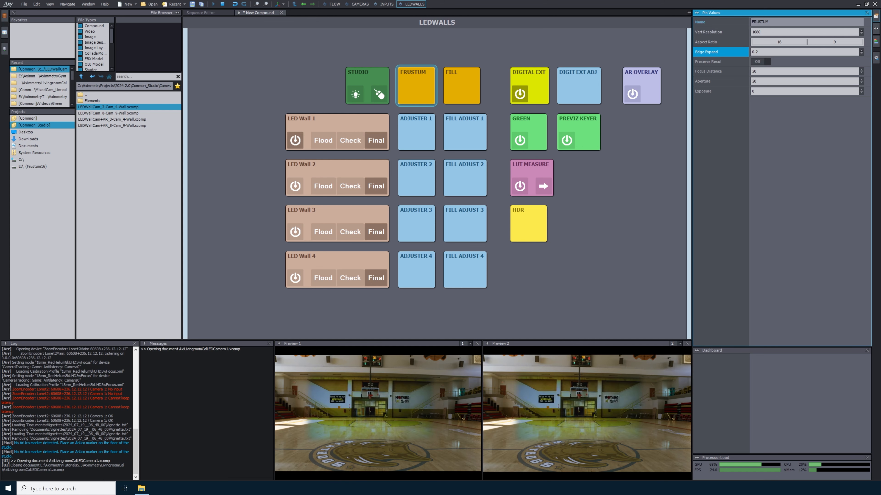
key("Return")
type("0.3")
key("Return")
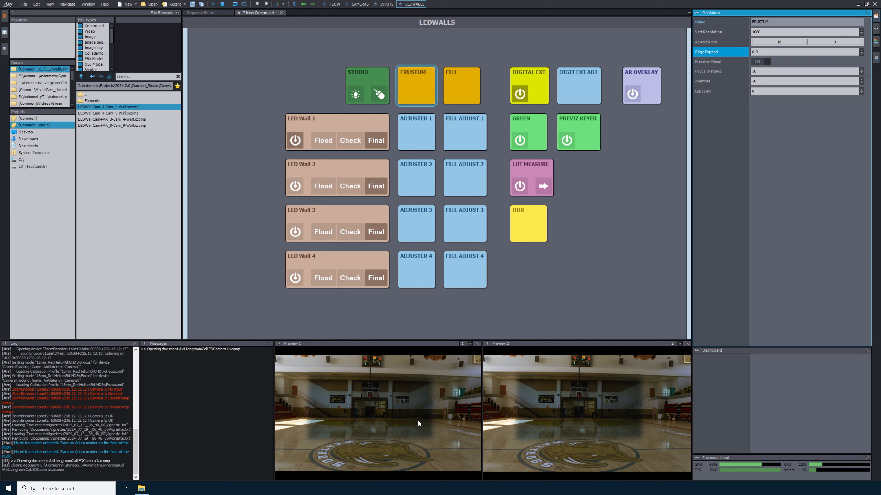
Turn on Freeze in the FILL settings to test its effect and turn it off again
left_click(458, 83)
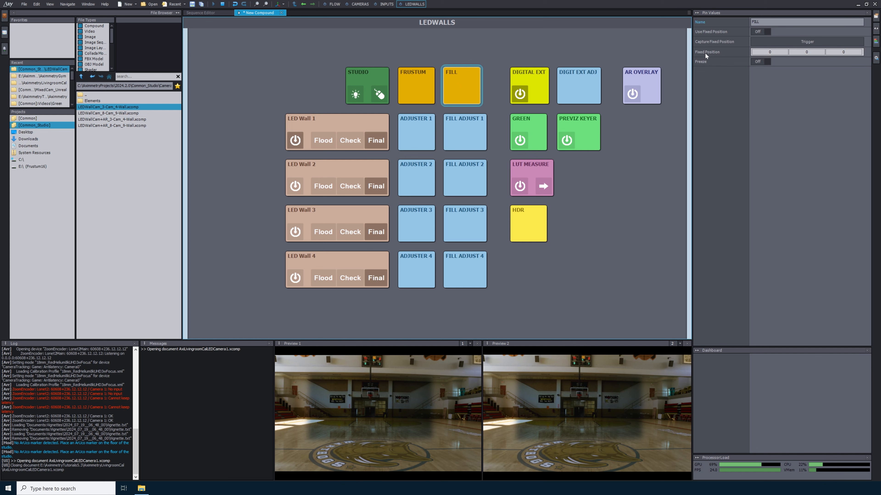
left_click(758, 62)
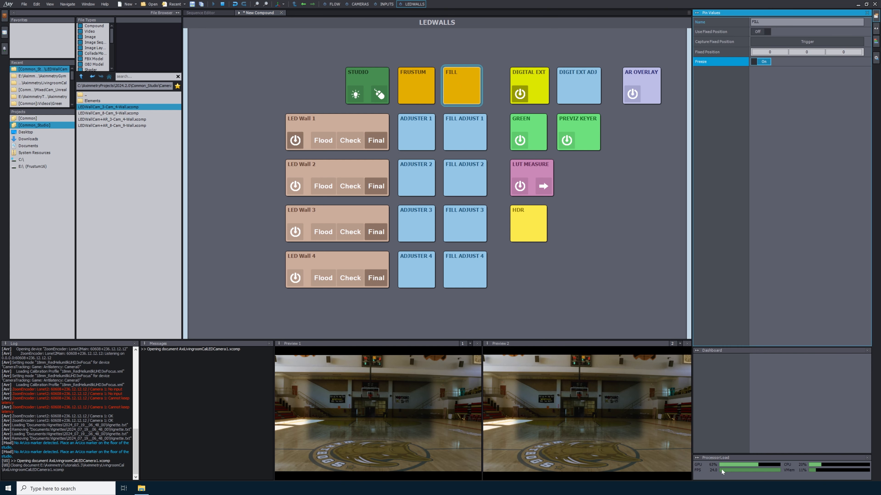
left_click(763, 61)
Set LED Wall 1's Fill Blur to 0.3 and check the preview with the digital extension switched off and back on
left_click(296, 125)
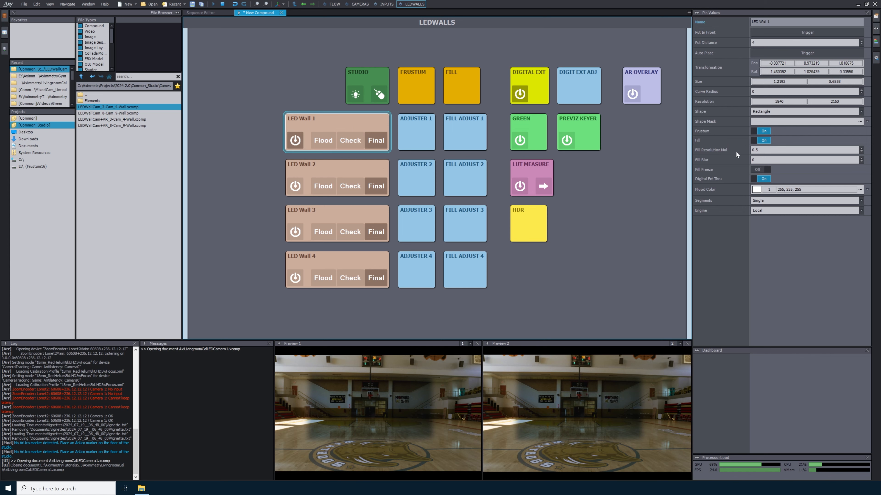
left_click(752, 151)
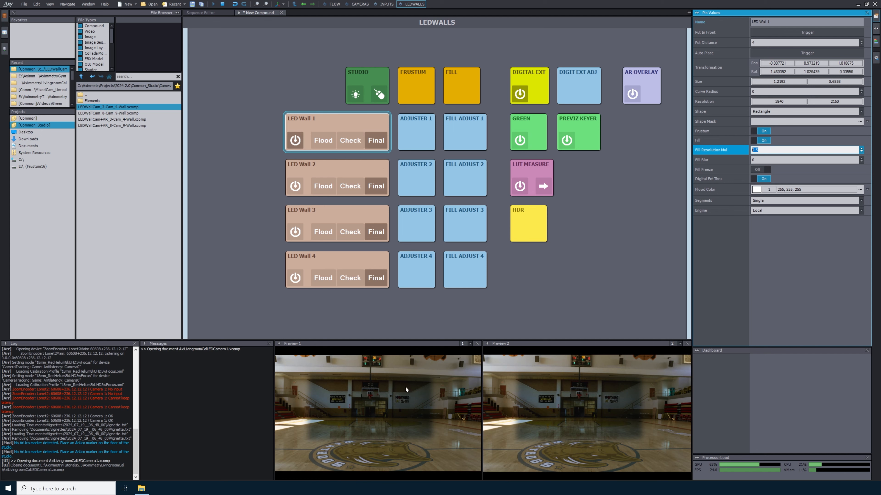
left_click(751, 160)
type("0.3")
key("Return")
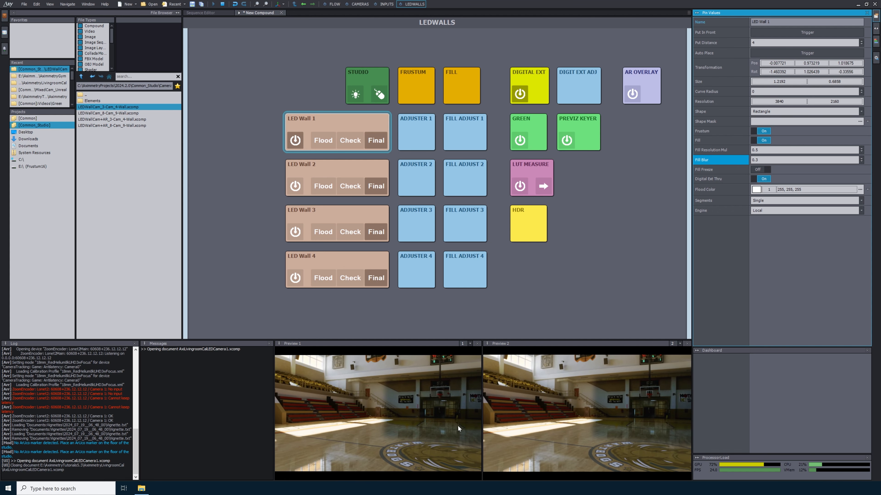
left_click(519, 94)
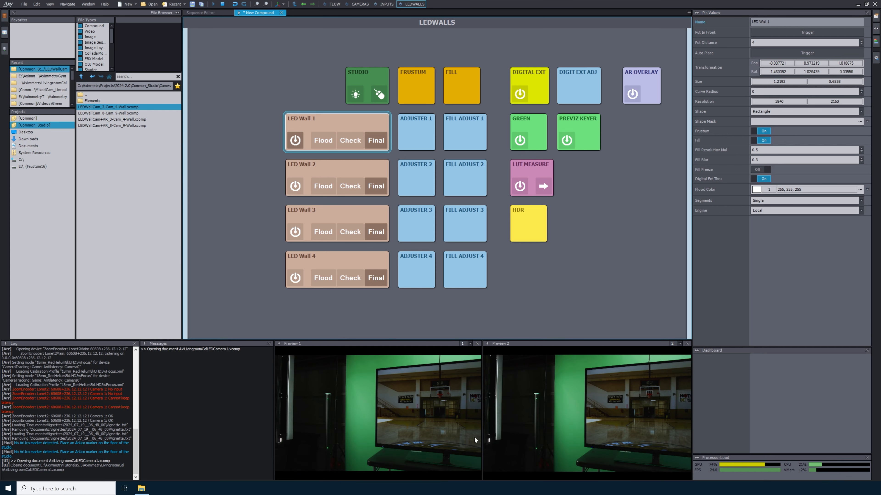
left_click(520, 94)
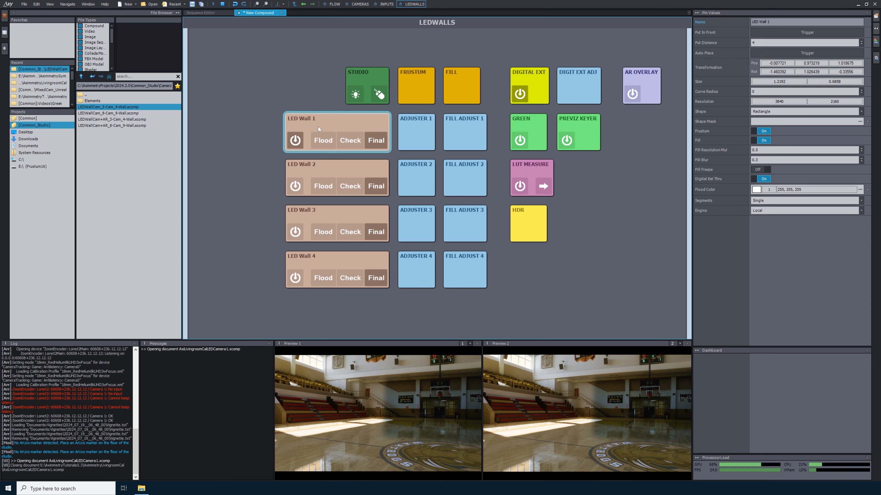
Save the new compound as AximmetryLEDGym, overwriting the existing file, and close the program
left_click(25, 4)
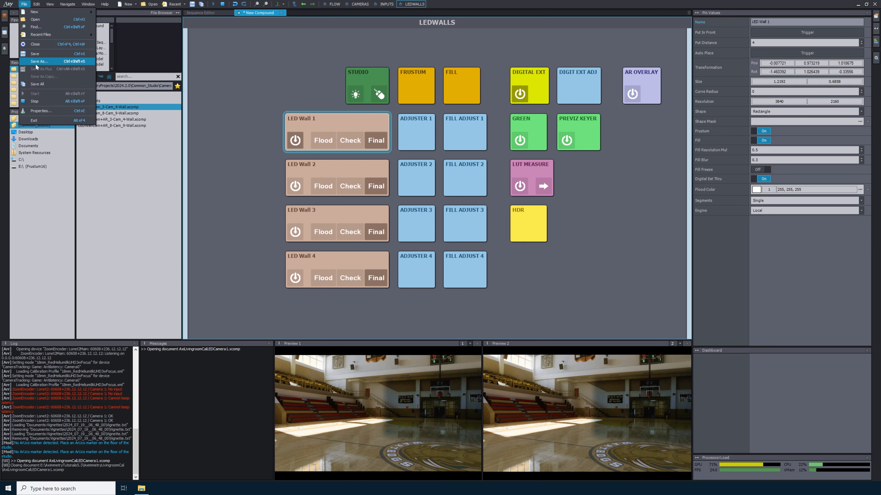
left_click(222, 92)
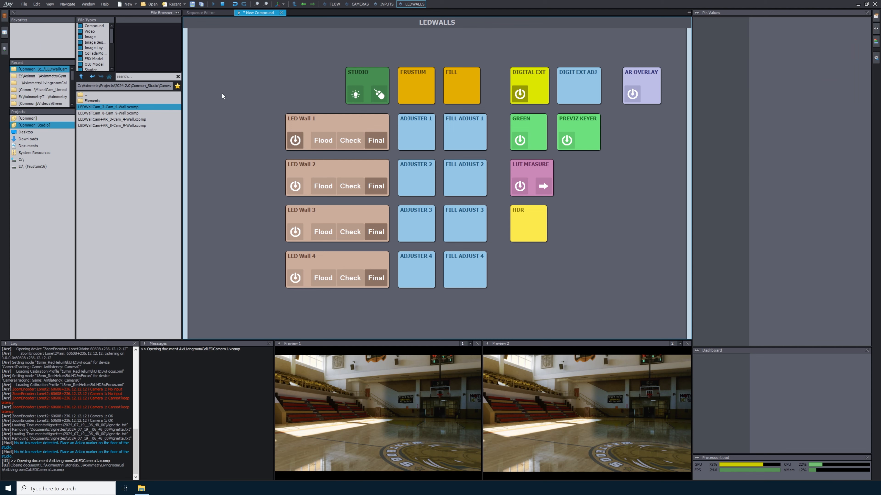
left_click(23, 4)
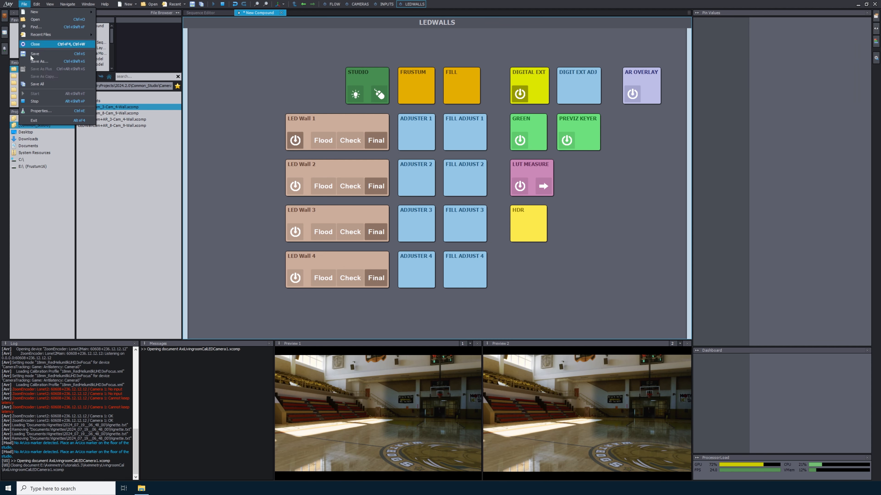
left_click(36, 55)
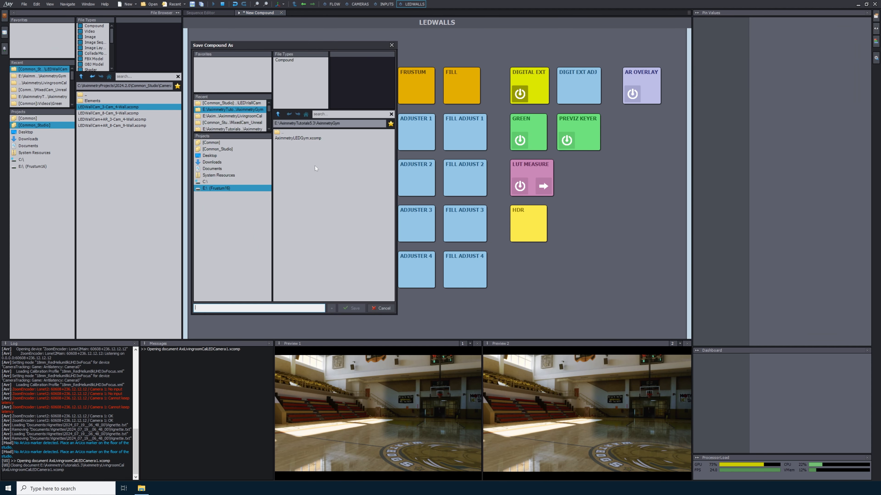
left_click(292, 139)
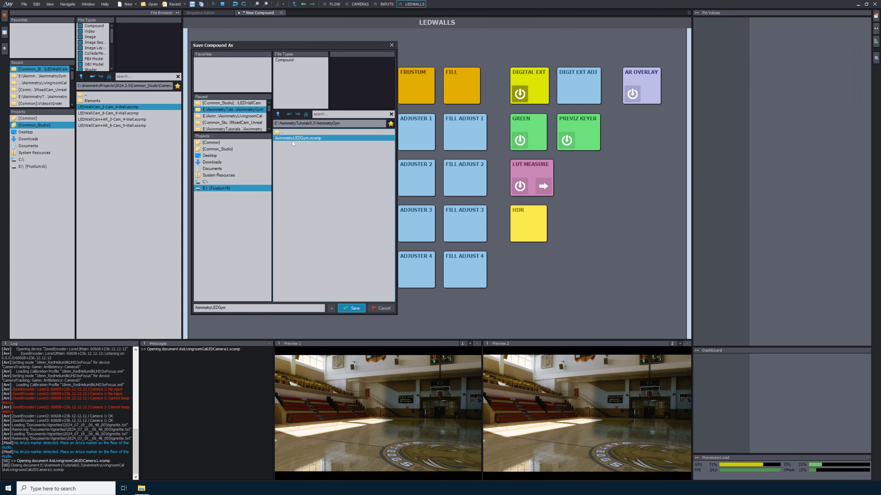
left_click(351, 309)
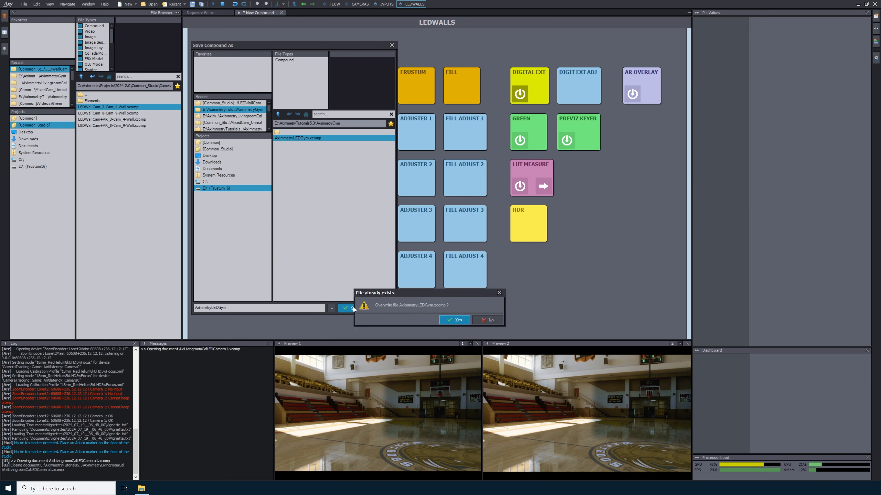
left_click(453, 320)
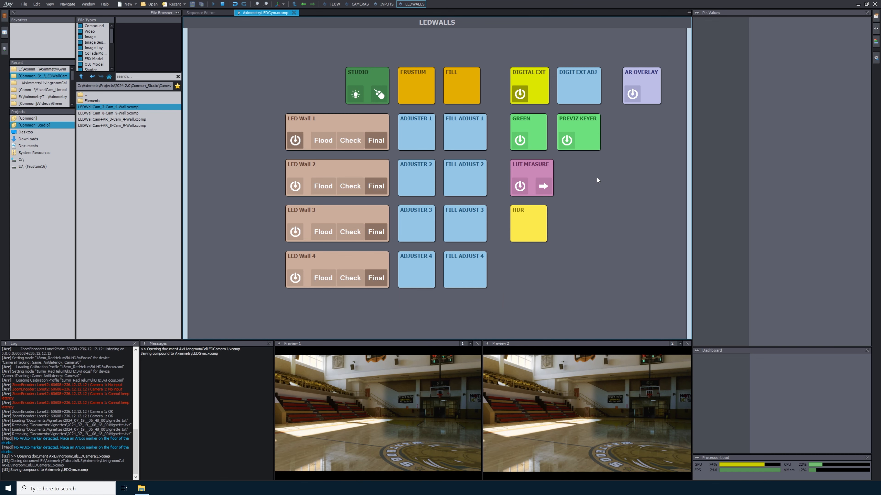
left_click(874, 4)
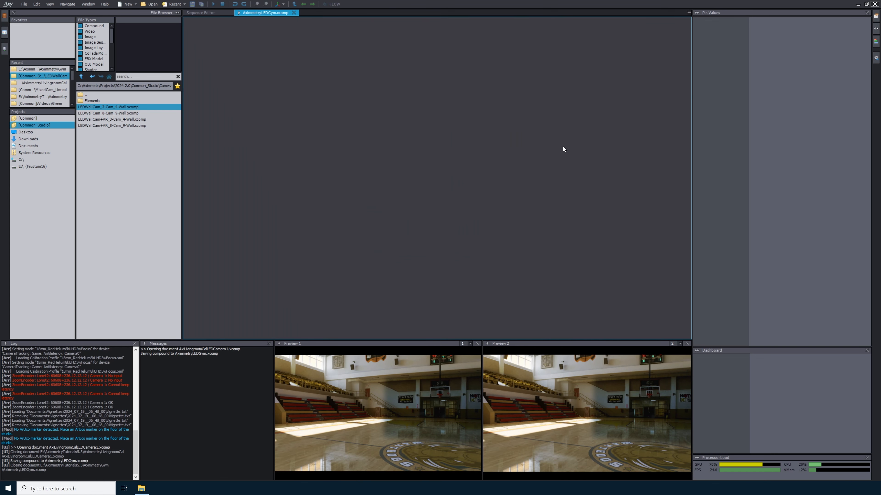